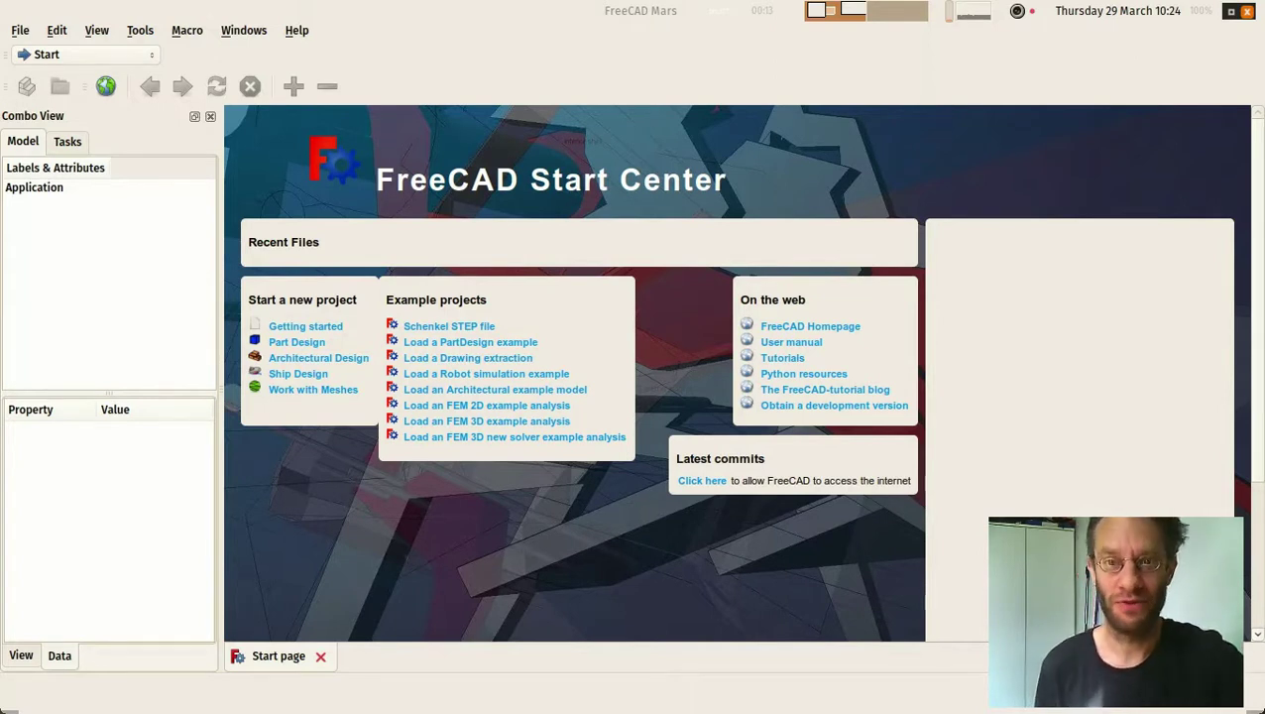
Step: In Firefox, scroll the channel's Videos list down to the Quinta Monroy DXF Import episodes
key("alt+Tab")
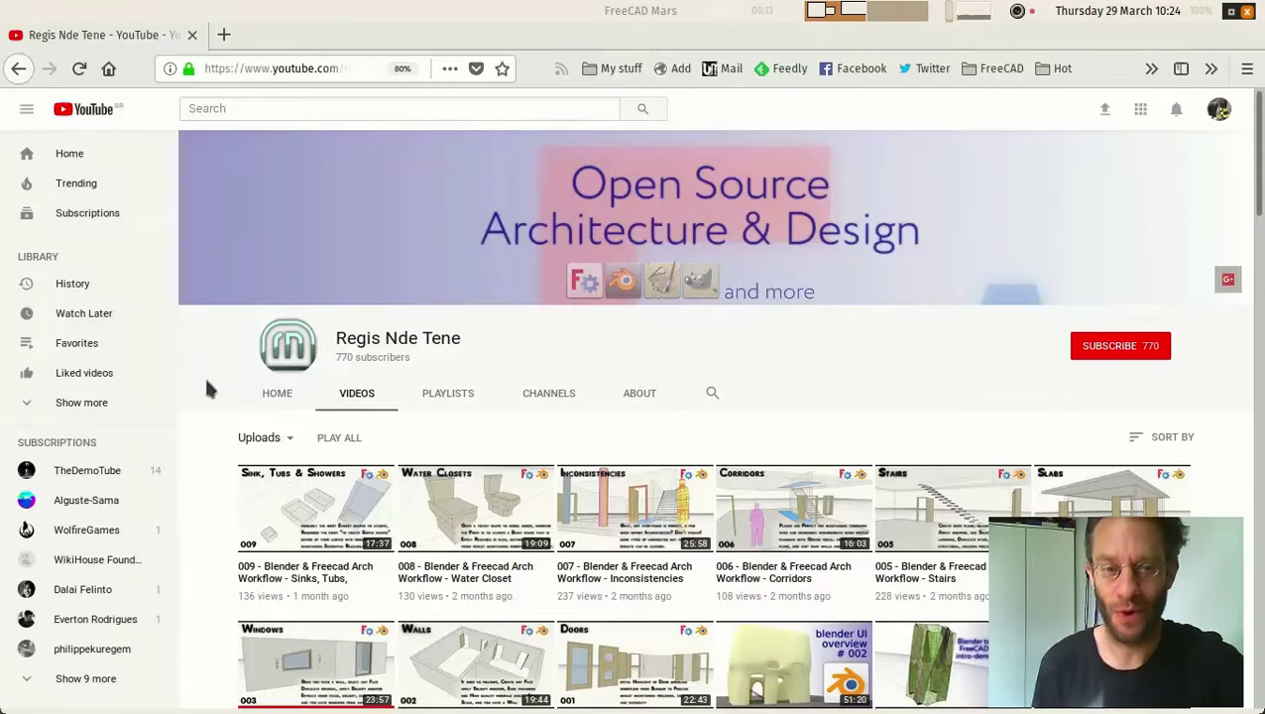
scroll(206, 386, "down", 4)
scroll(209, 391, "up", 4)
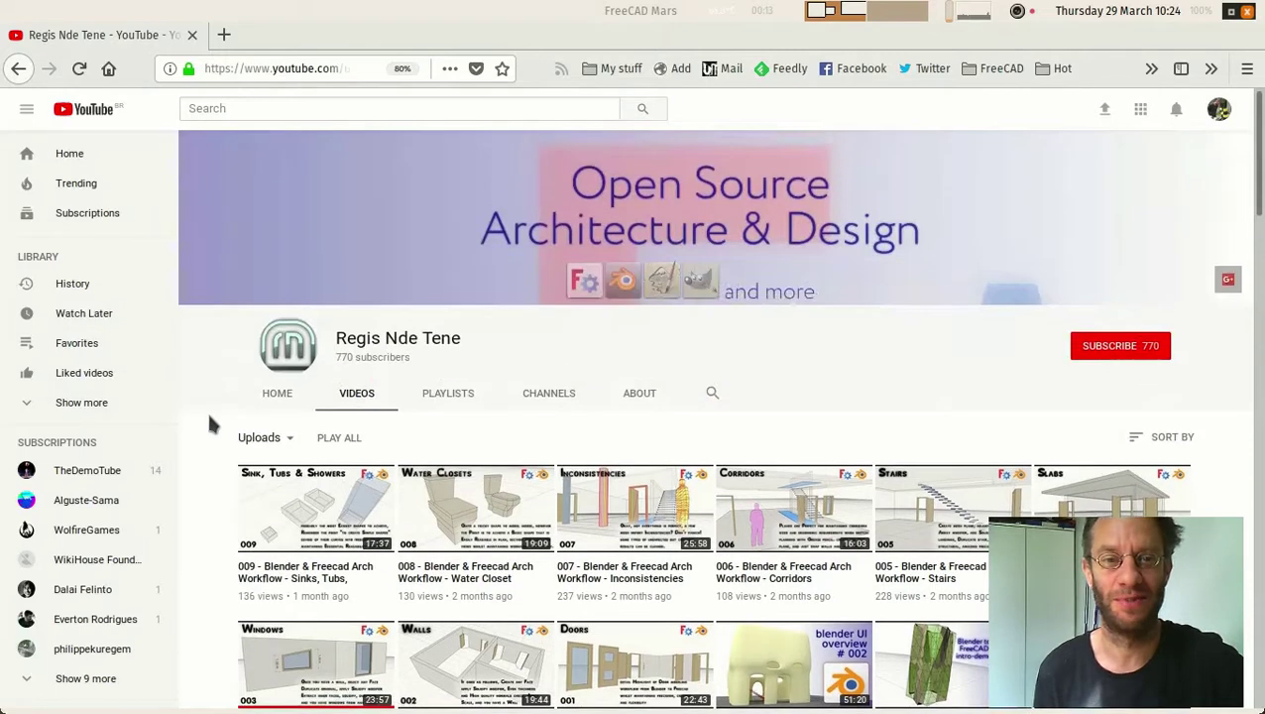
scroll(208, 419, "down", 7)
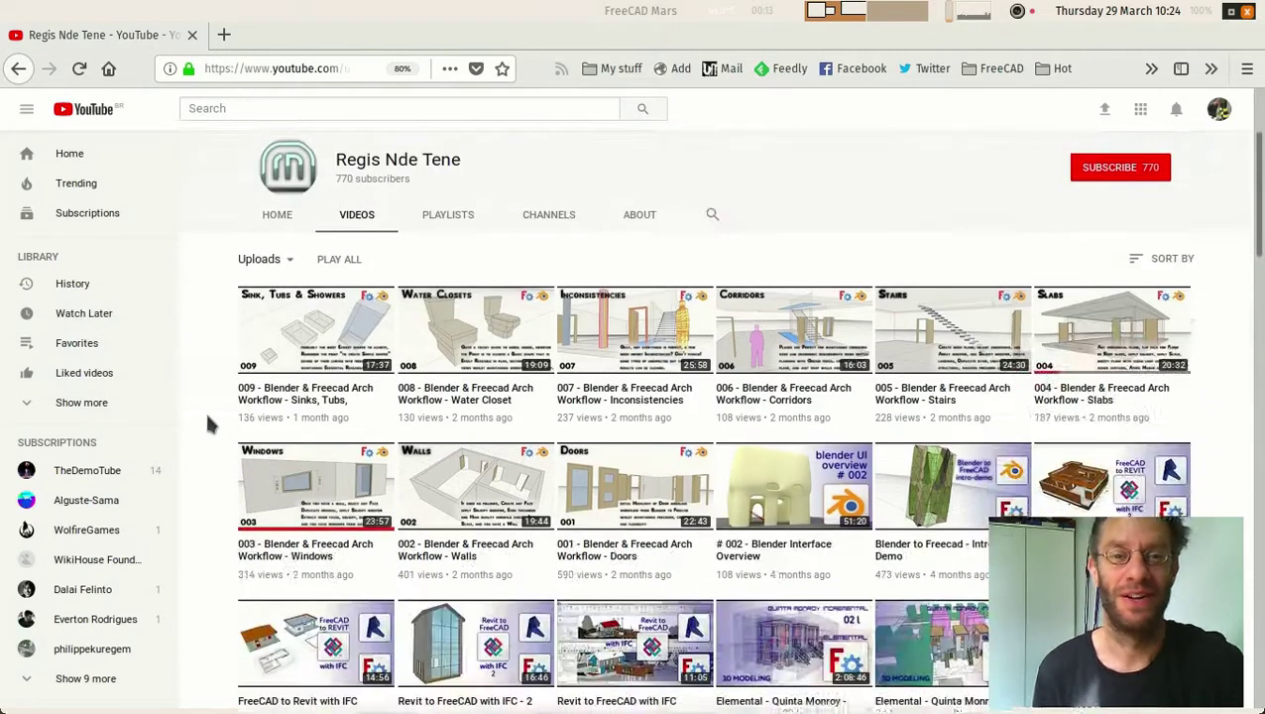
scroll(209, 425, "down", 3)
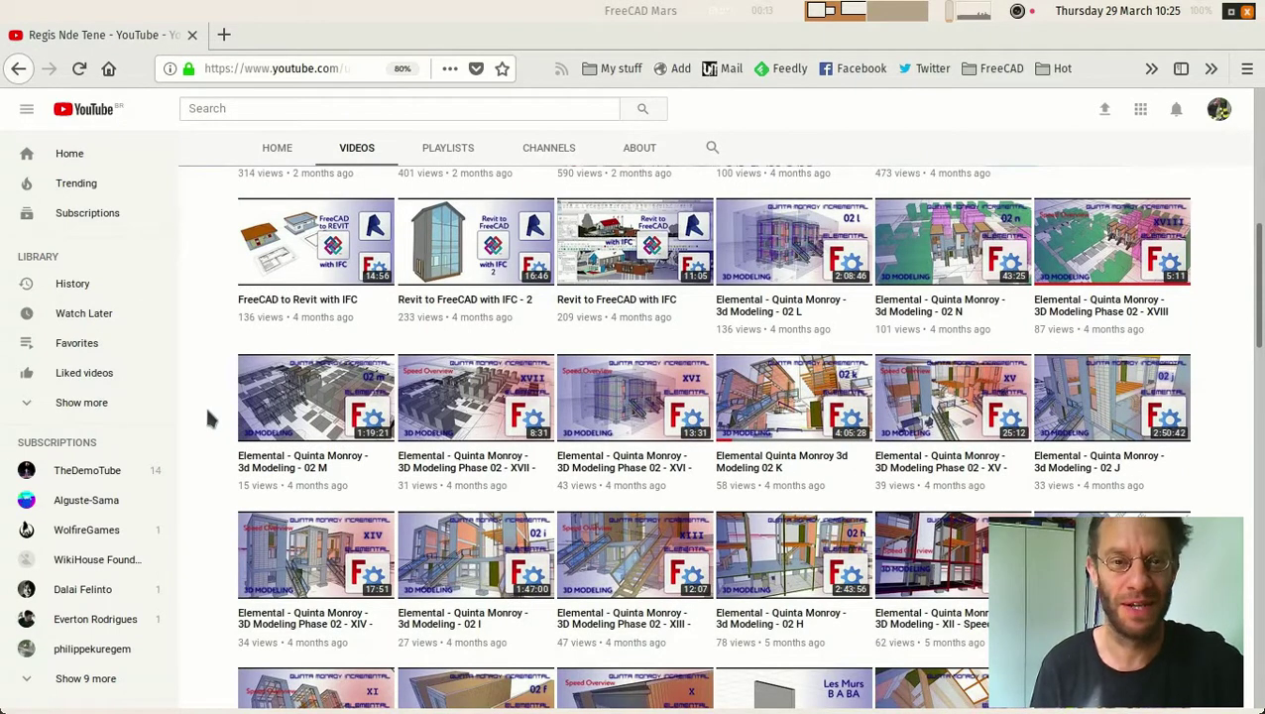
scroll(208, 418, "up", 2)
scroll(208, 418, "up", 3)
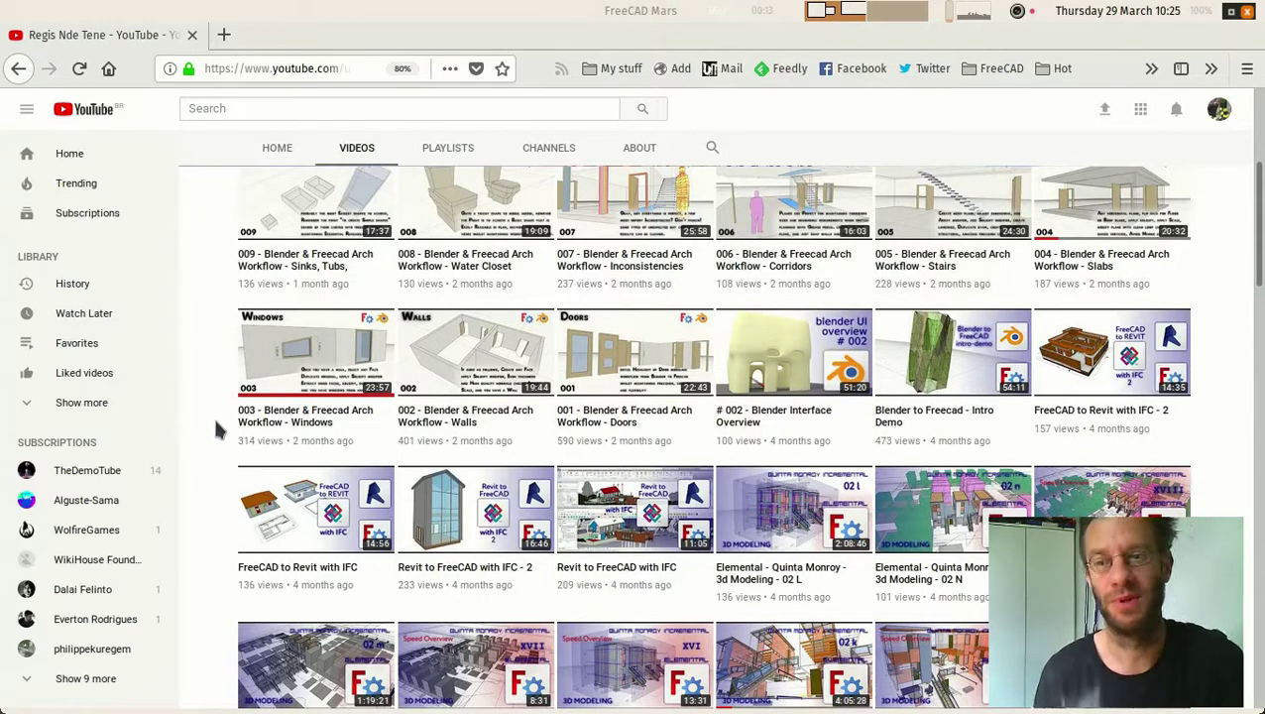
scroll(215, 424, "up", 3)
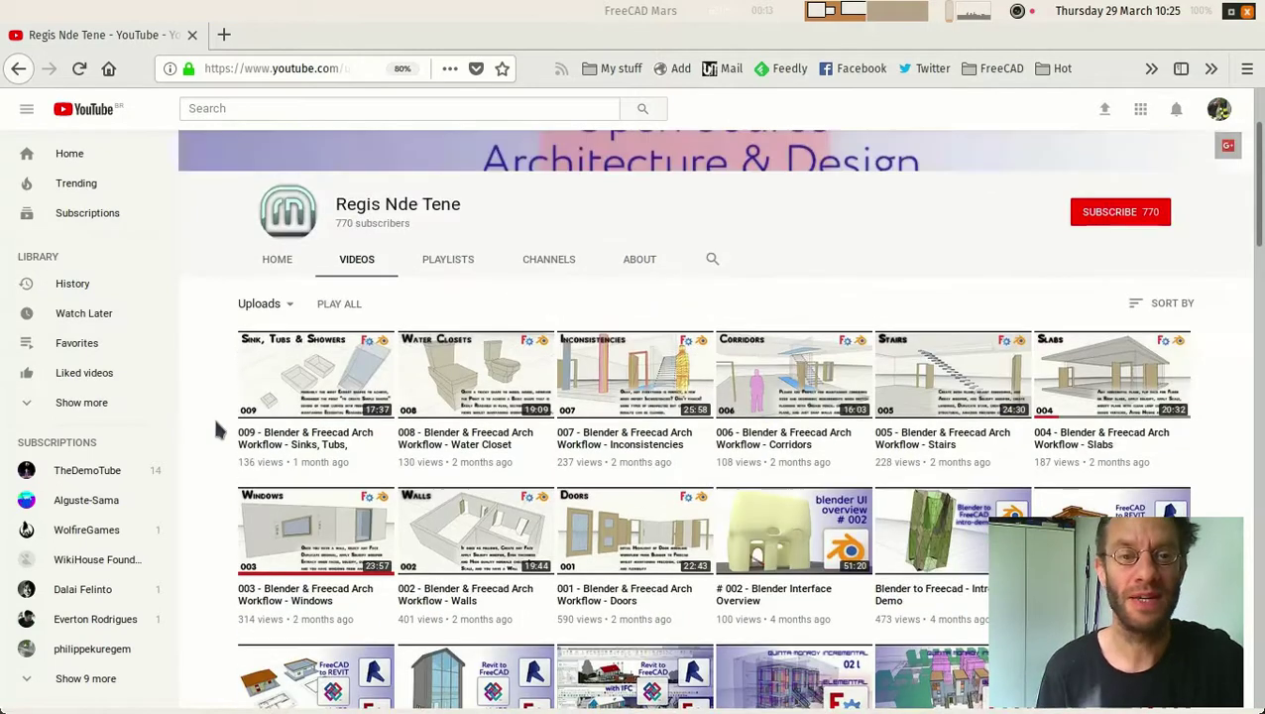
scroll(217, 422, "down", 9)
scroll(218, 429, "down", 4)
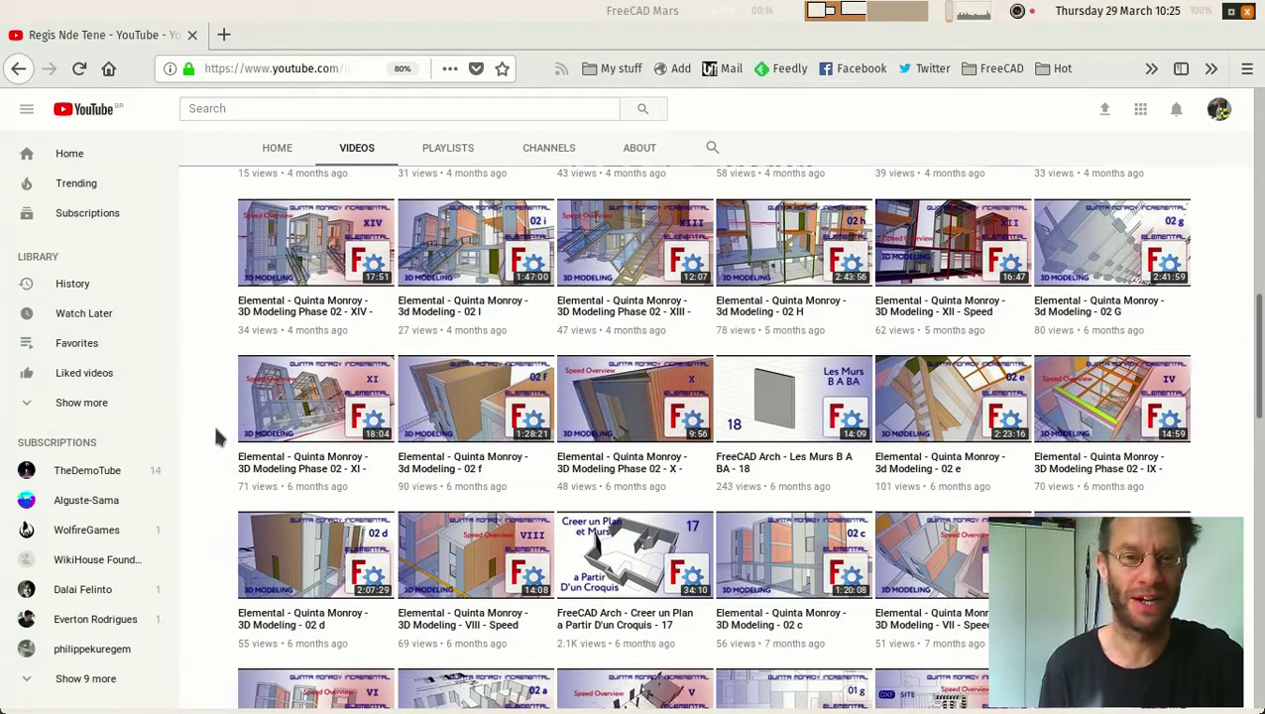
scroll(212, 423, "down", 6)
scroll(215, 429, "down", 1)
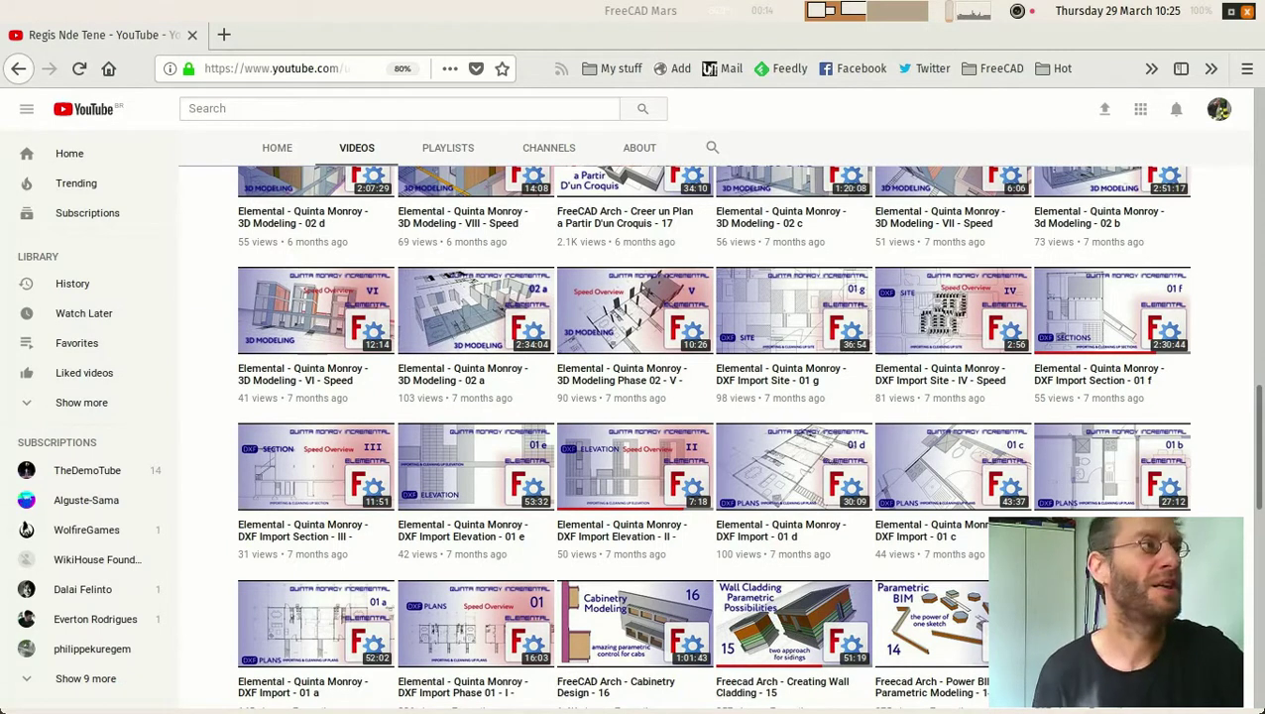
Step: Return to FreeCAD and close the Start page tab
key("alt+Tab")
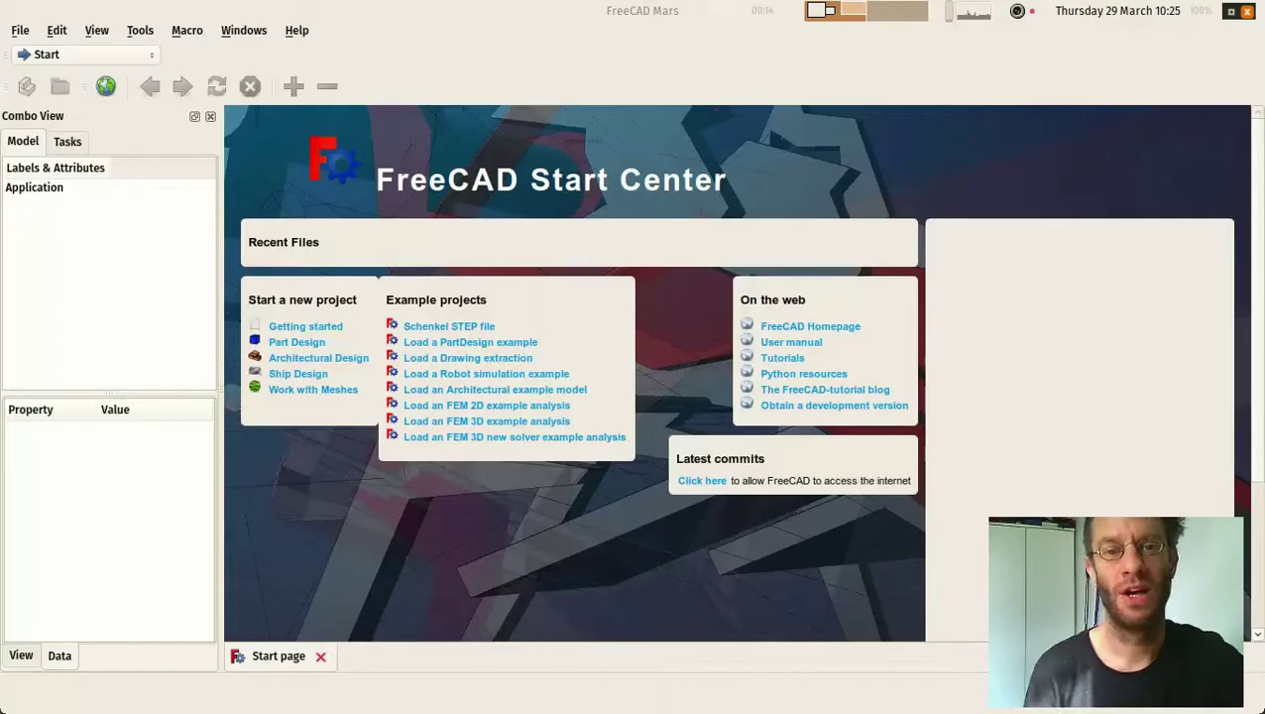
left_click(320, 657)
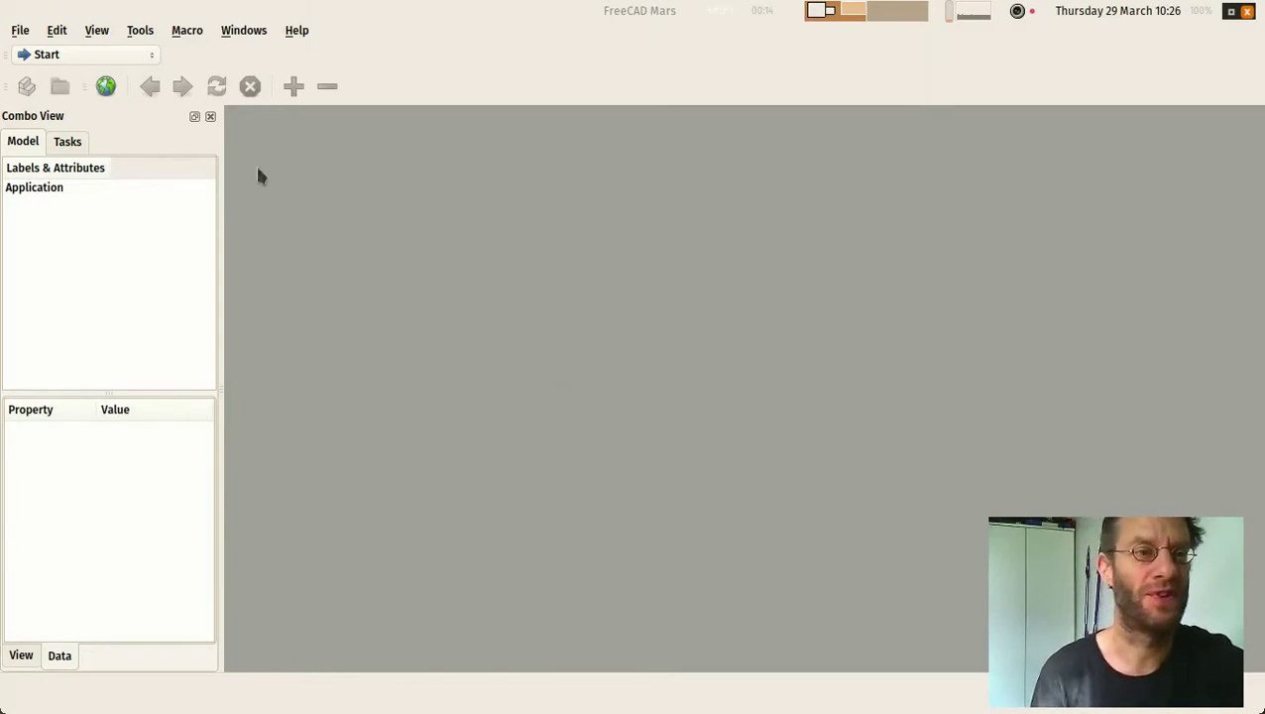
Step: Load the Arch then Draft workbench, docking Draft drawing and modification toolbars in a second row
left_click(125, 57)
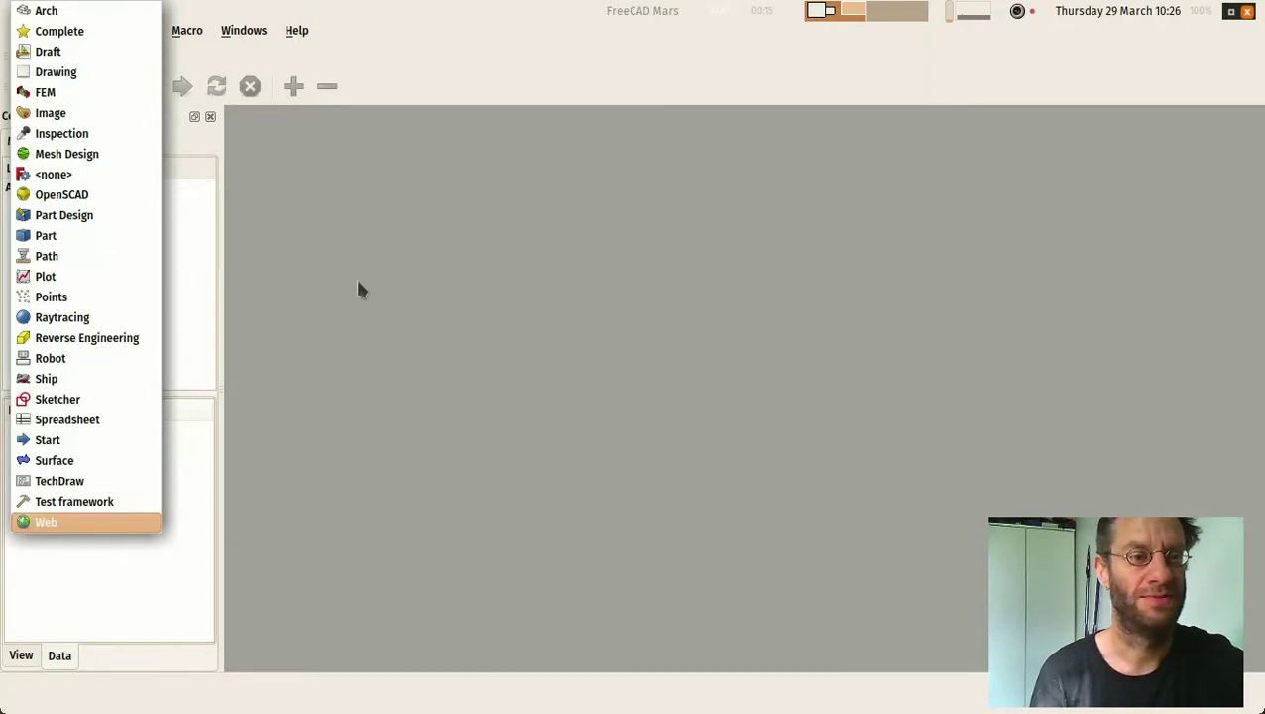
left_click(29, 10)
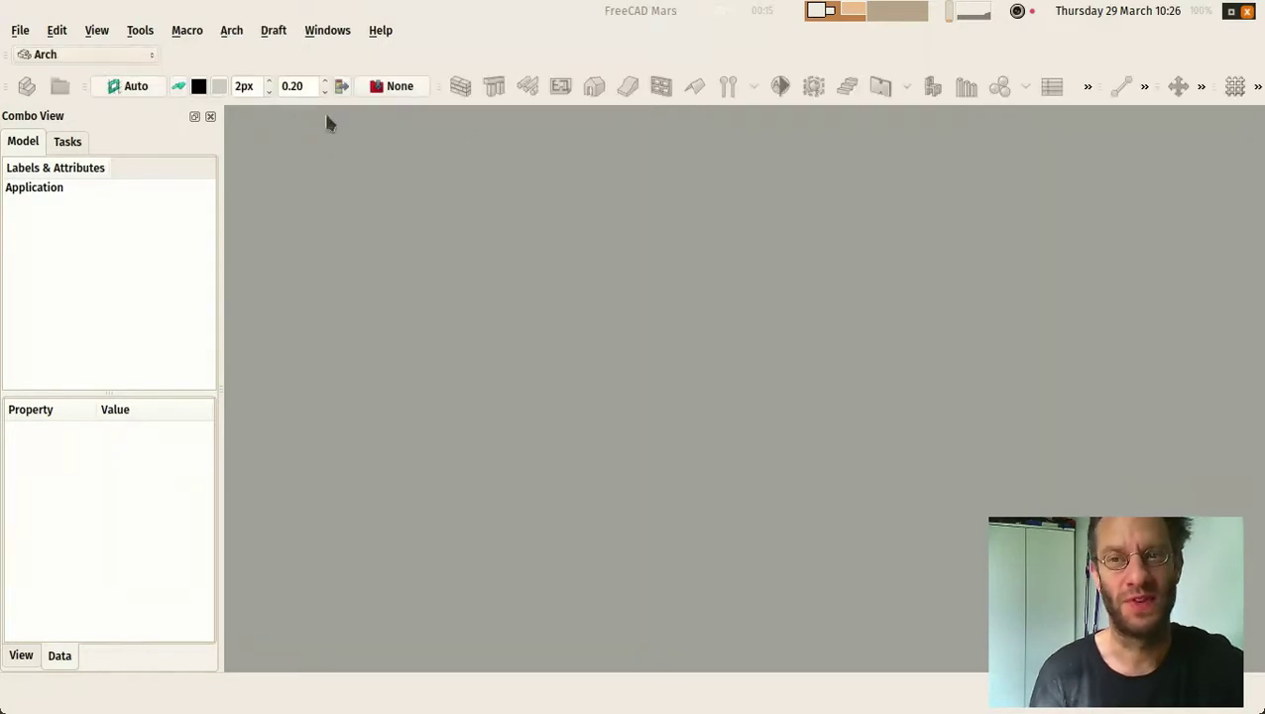
left_click(99, 55)
left_click(92, 94)
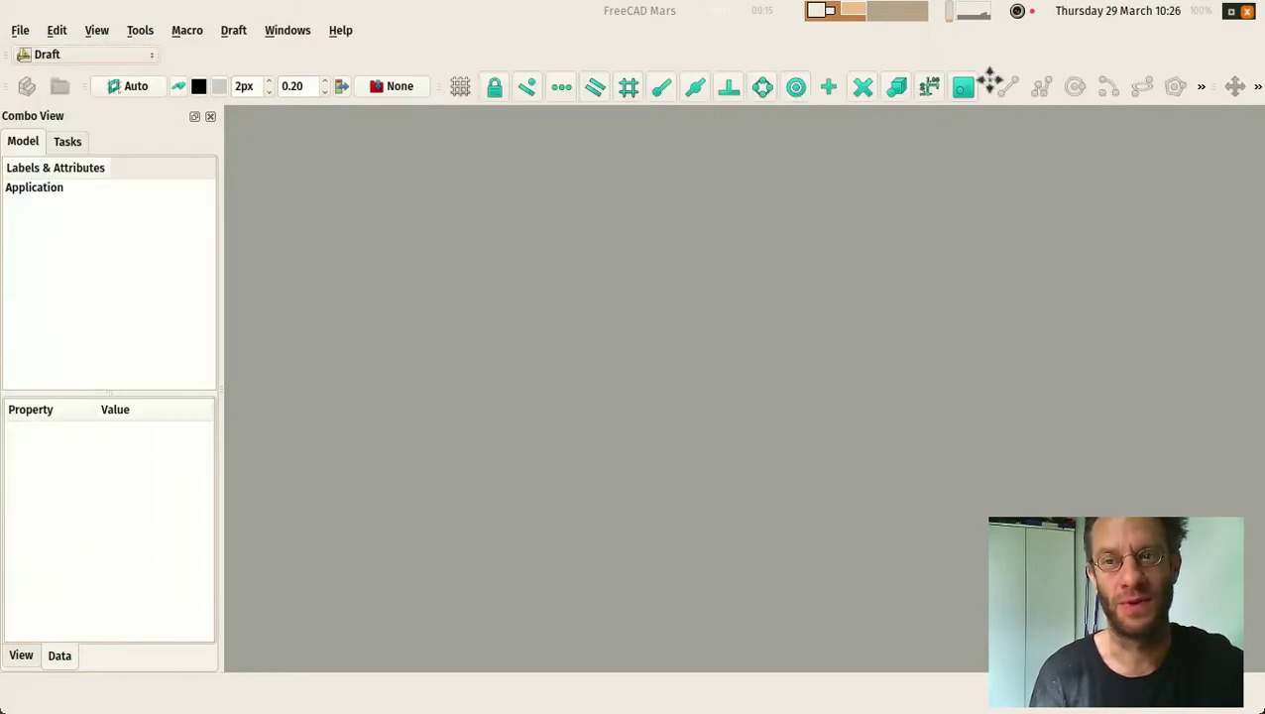
left_click_drag(988, 80, 104, 123)
left_click_drag(1226, 87, 527, 123)
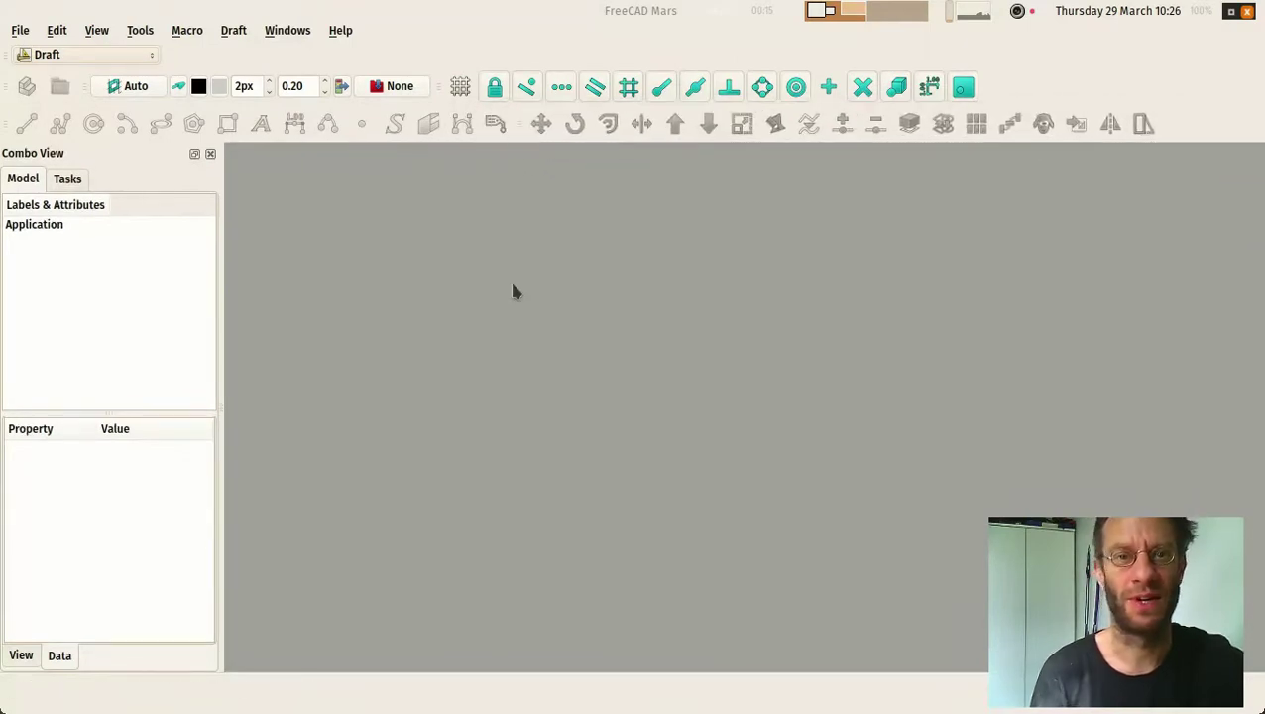
Step: Briefly switch to the Drawing workbench and back to Draft
left_click(94, 54)
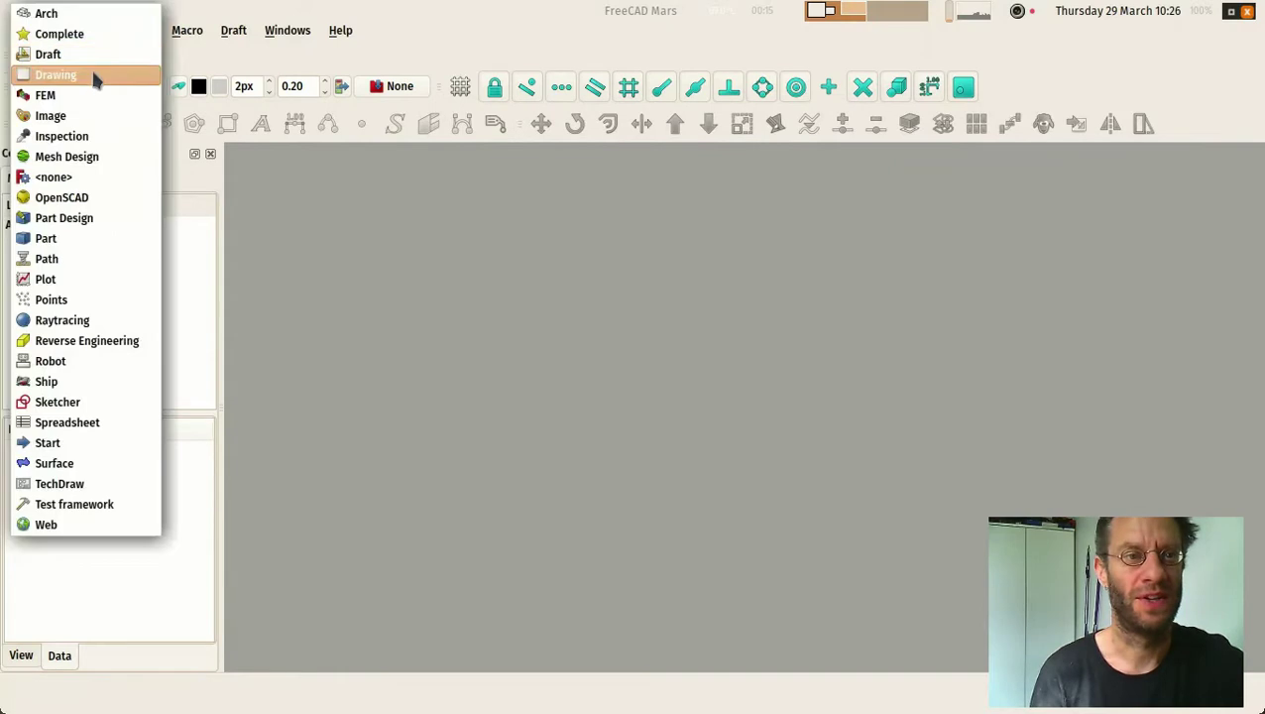
key("Escape")
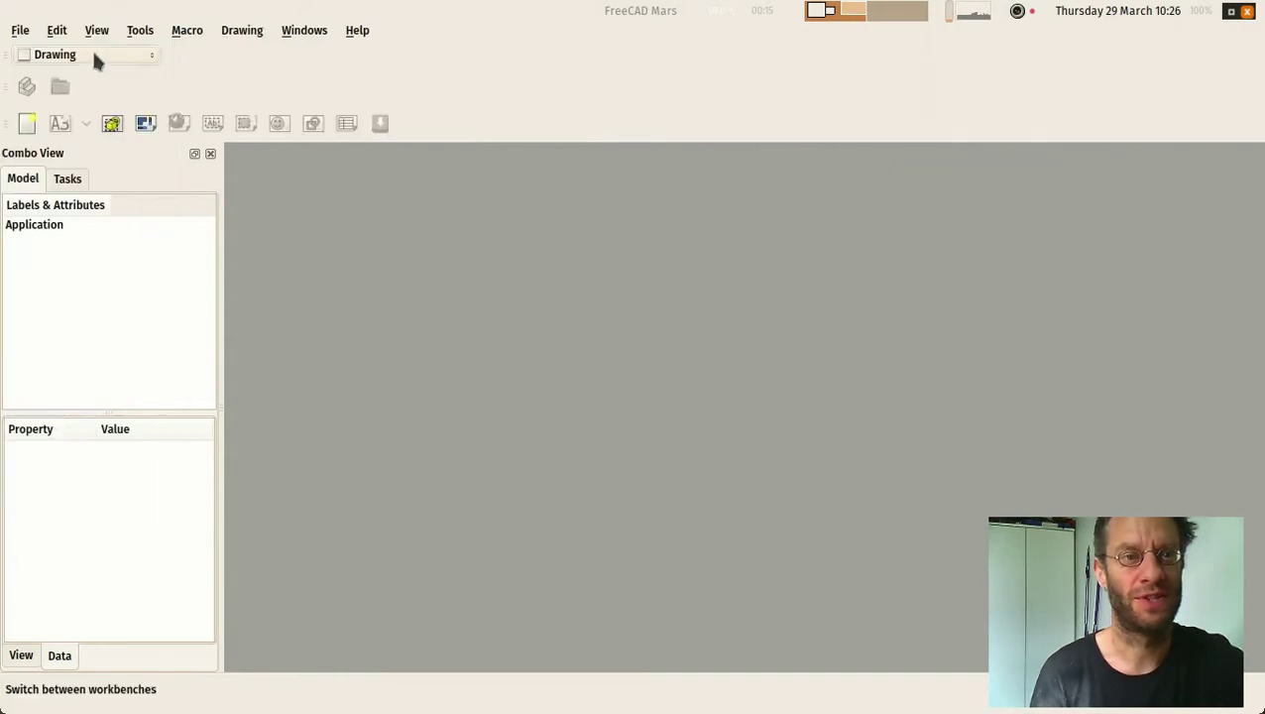
left_click(93, 49)
left_click(91, 53)
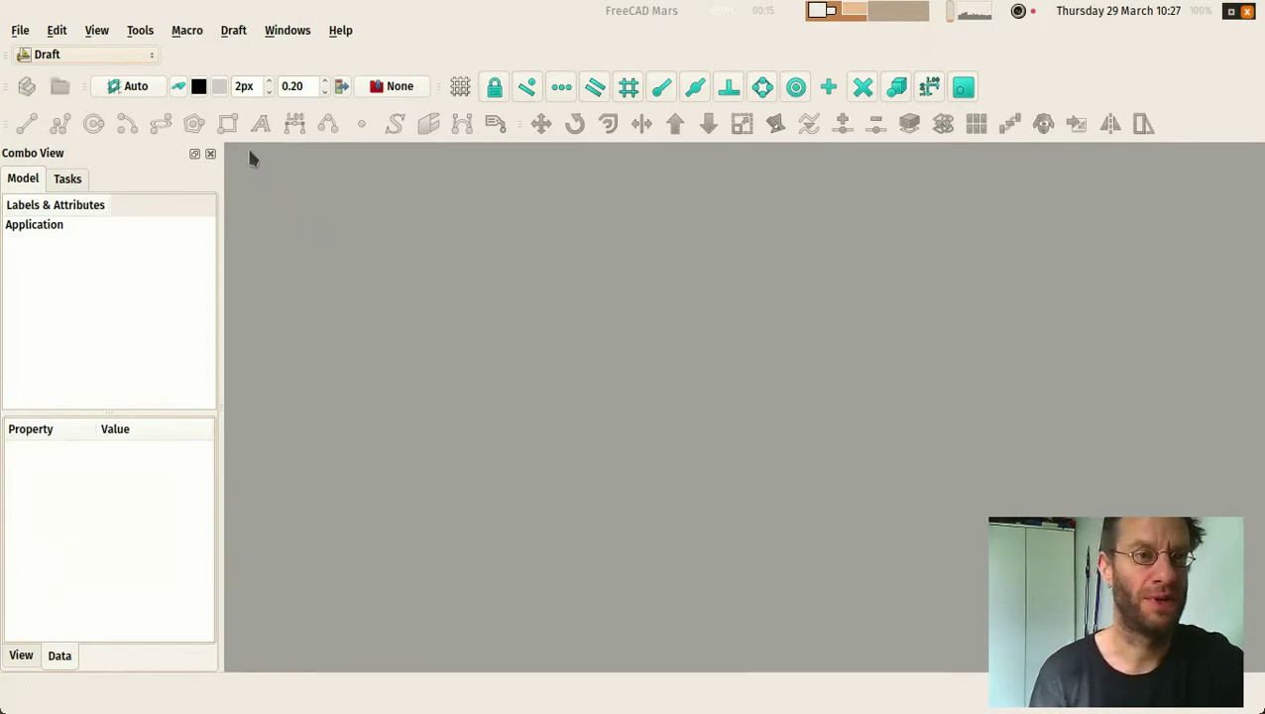
Step: Settle on the Arch workbench, its toolbar in a third row and Draft modification tools in row two
left_click(81, 54)
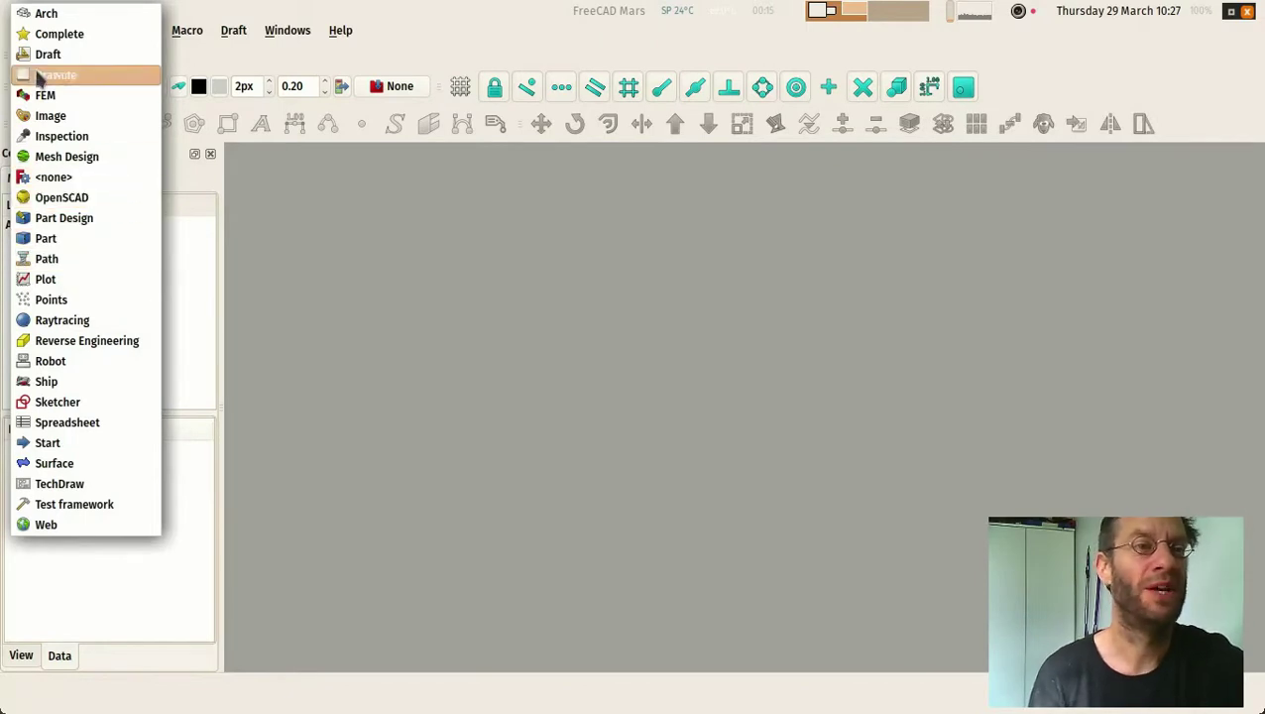
left_click(55, 16)
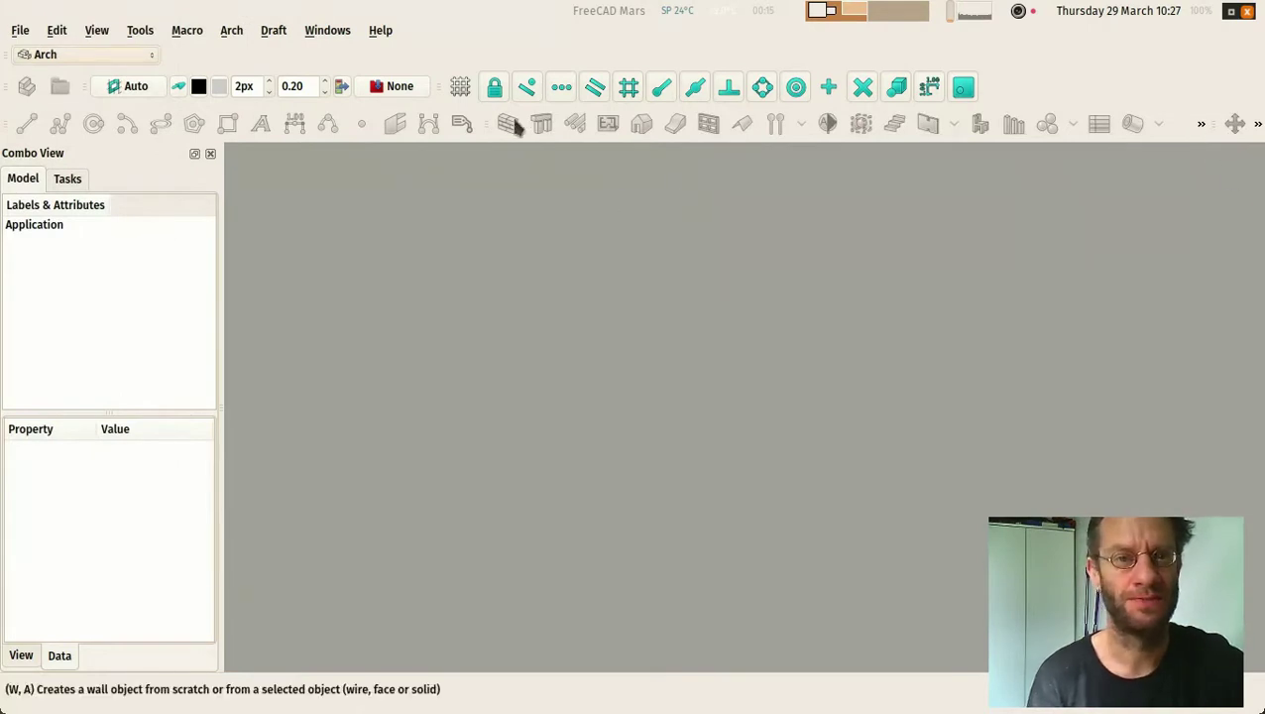
left_click(117, 57)
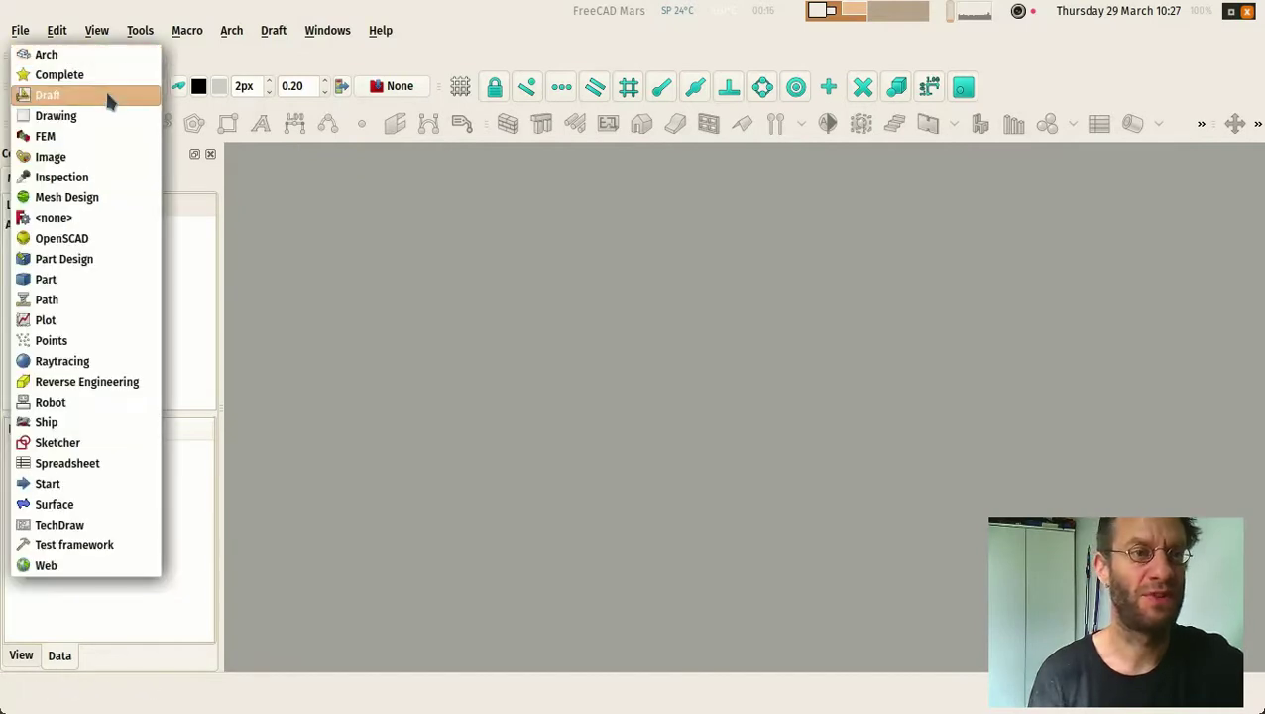
left_click(109, 100)
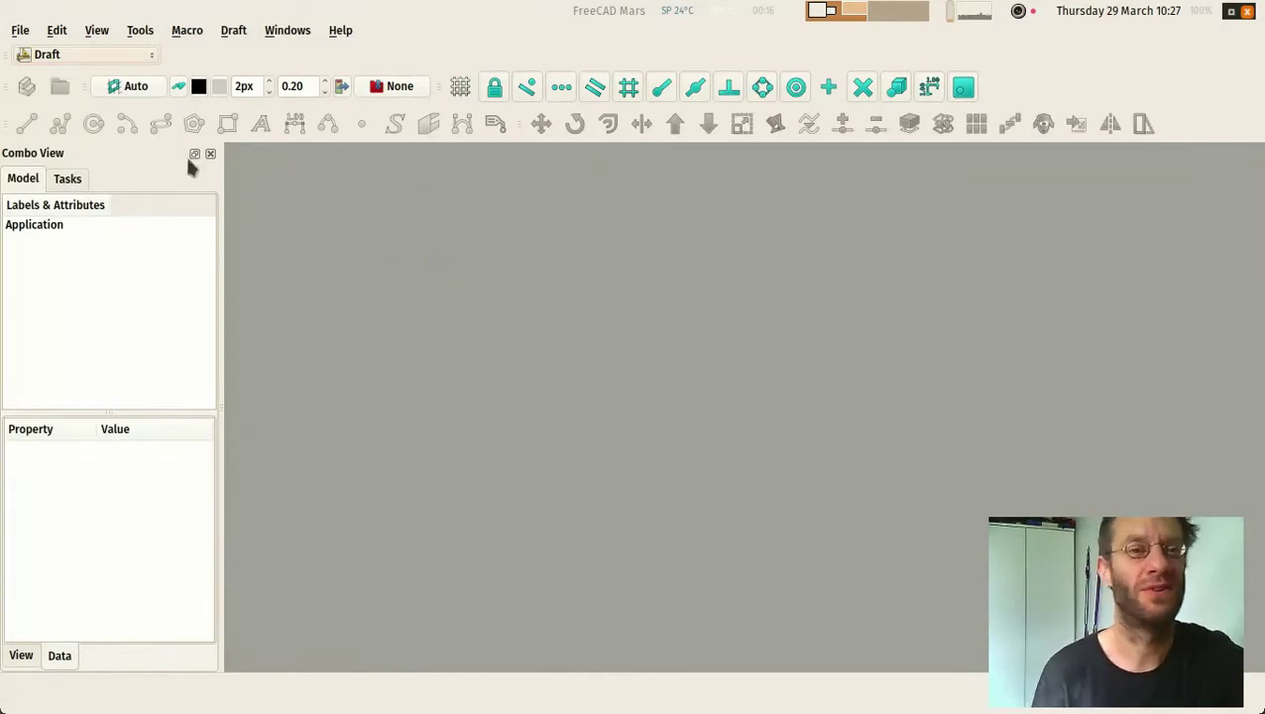
left_click(83, 57)
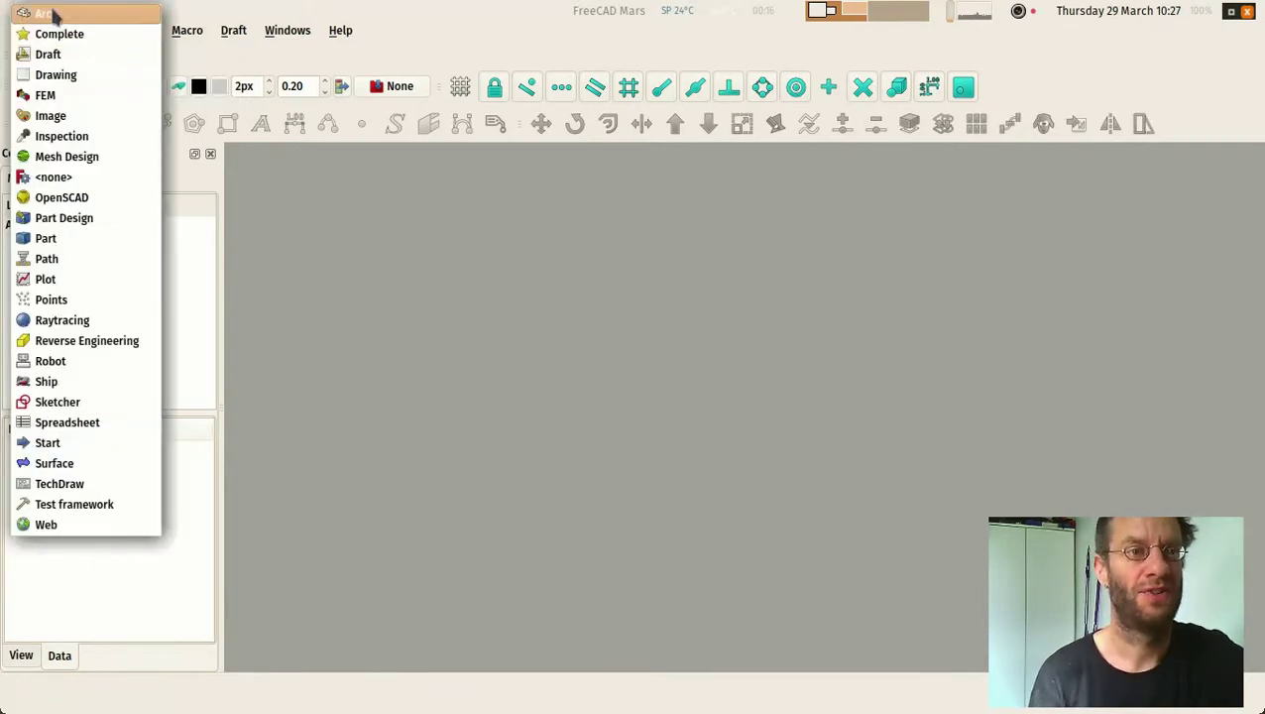
left_click(56, 18)
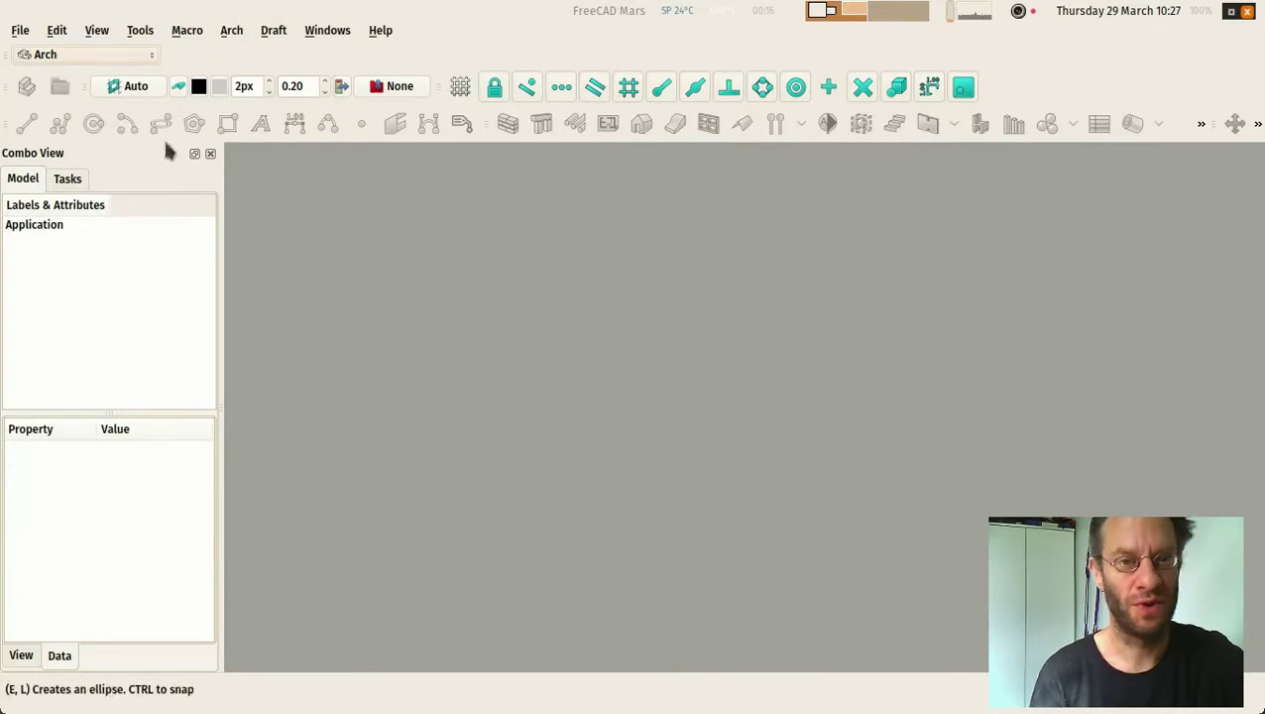
left_click_drag(483, 127, 102, 178)
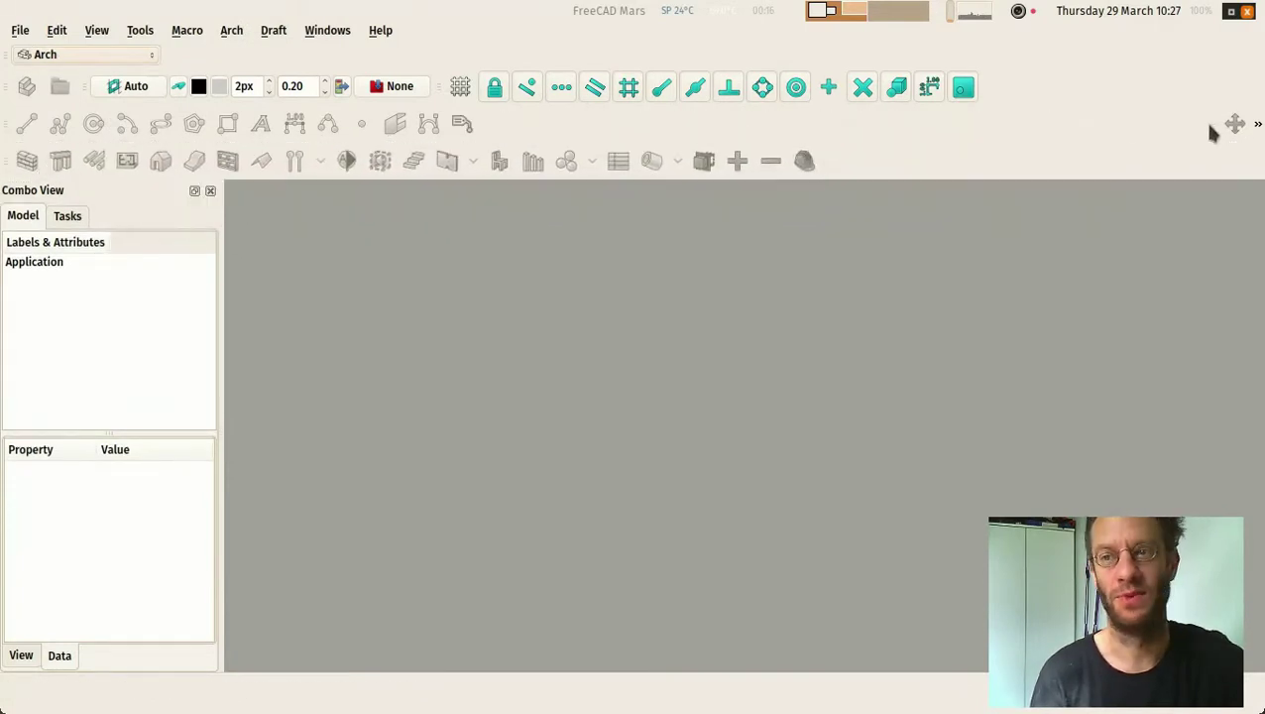
left_click_drag(1214, 124, 508, 123)
Step: Create a new empty document named Unnamed
left_click(20, 31)
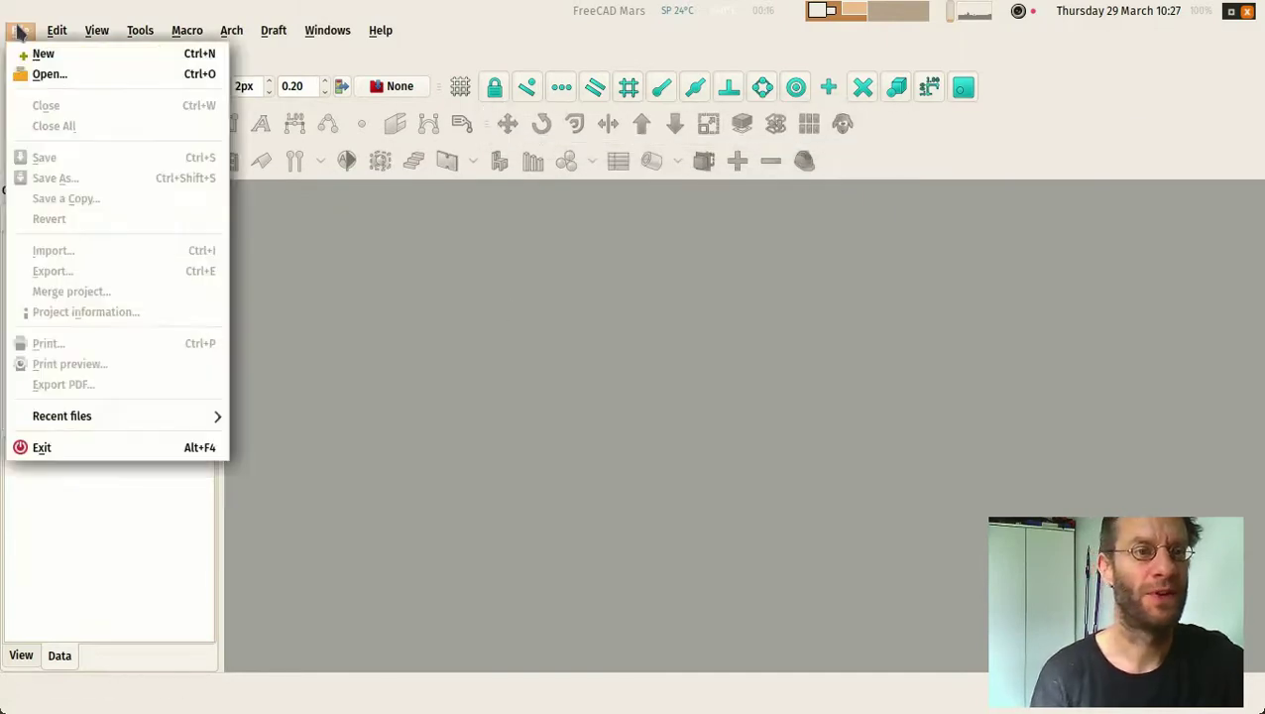
left_click(45, 54)
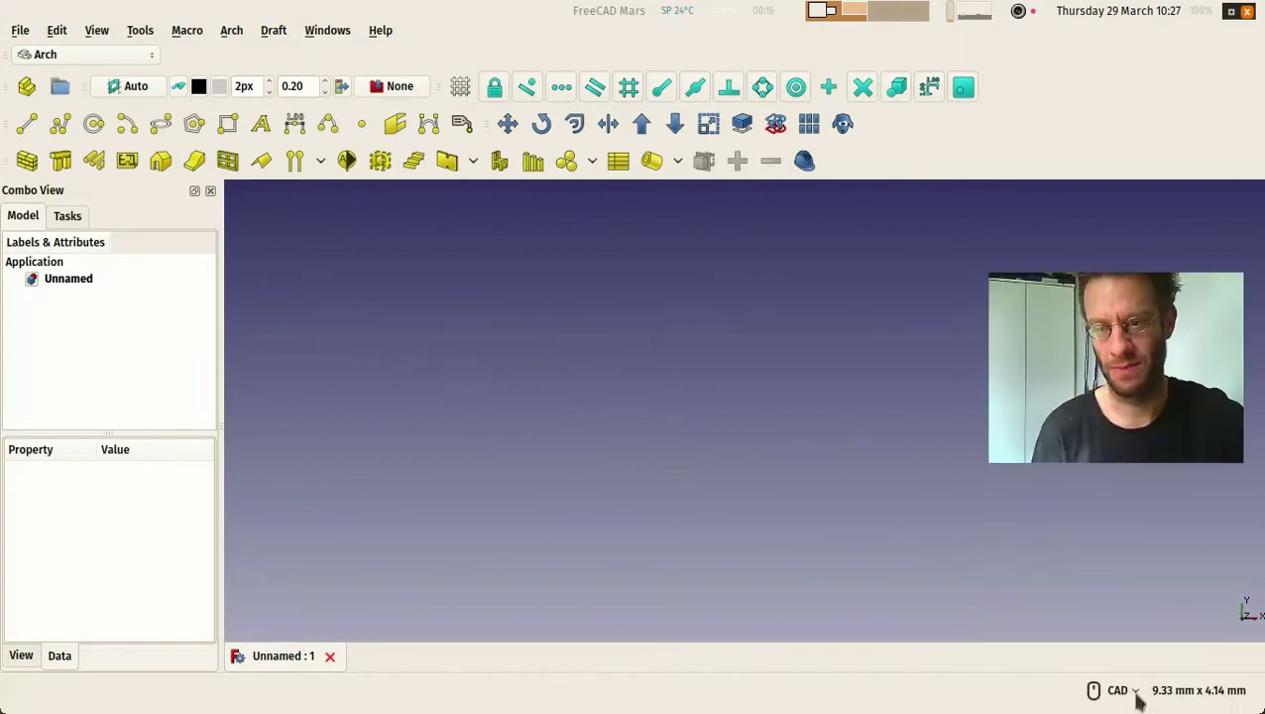
mouse_move(1127, 702)
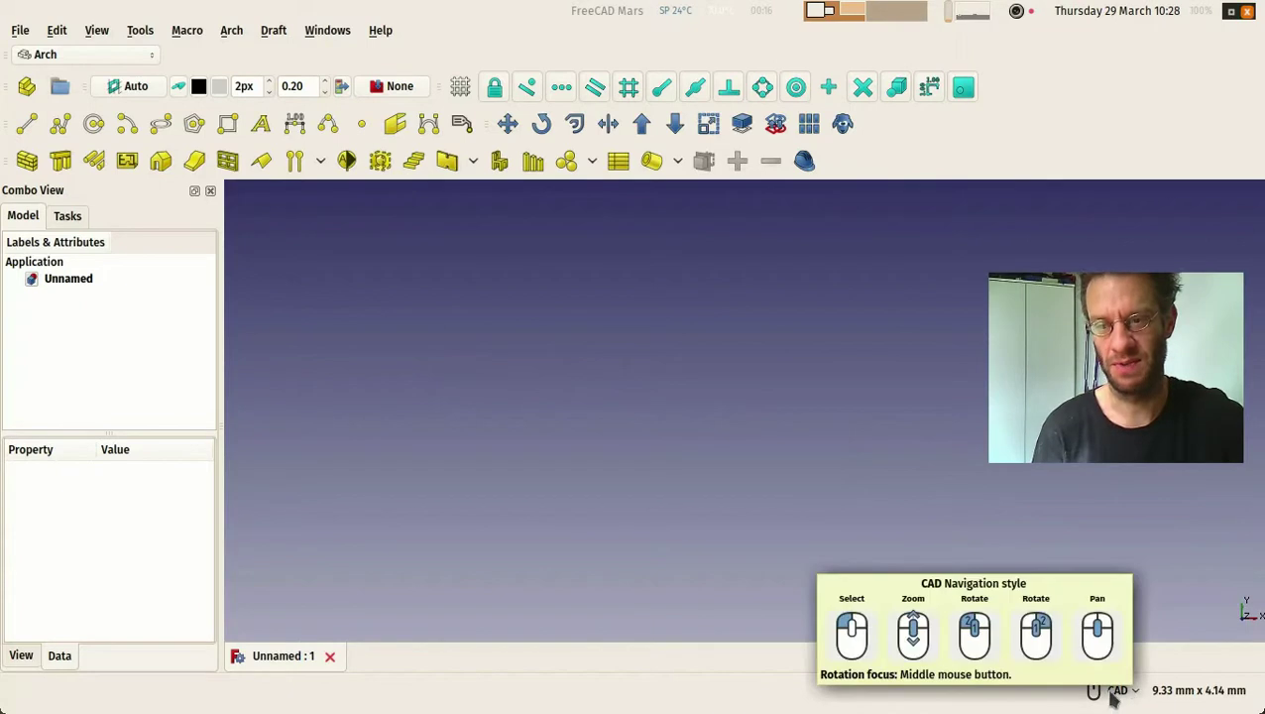
left_click(1109, 692)
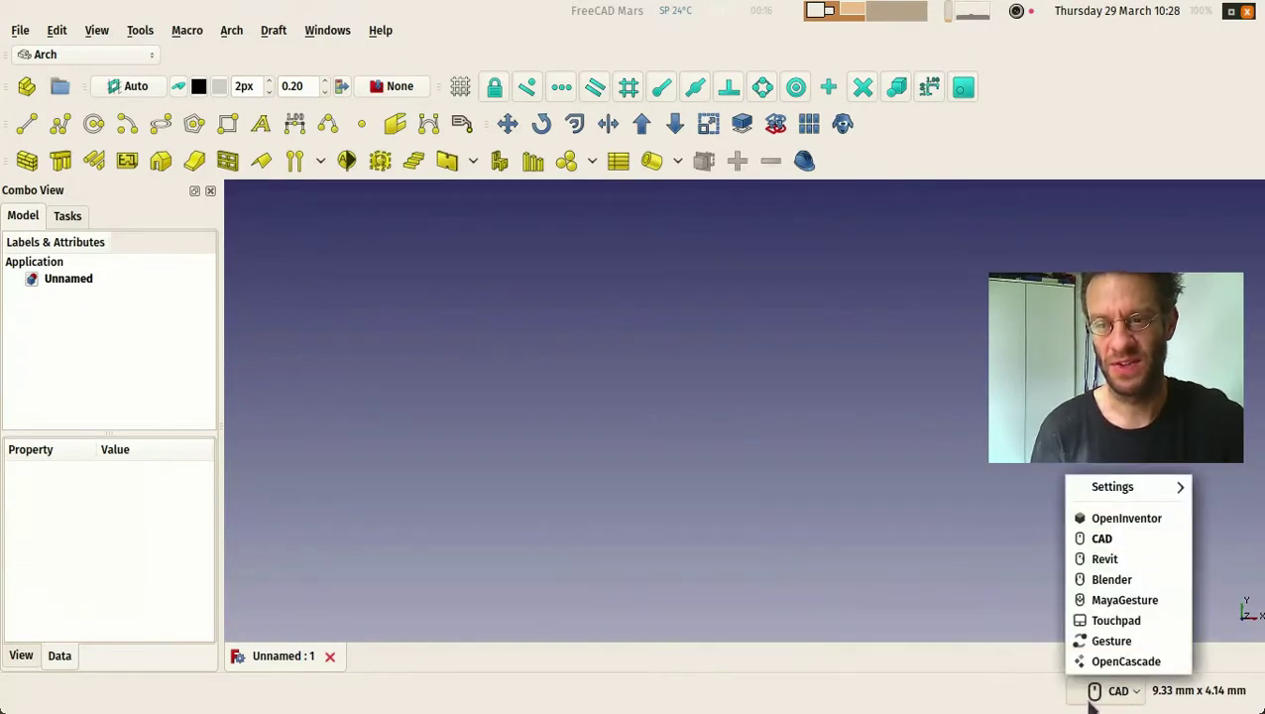
left_click(966, 573)
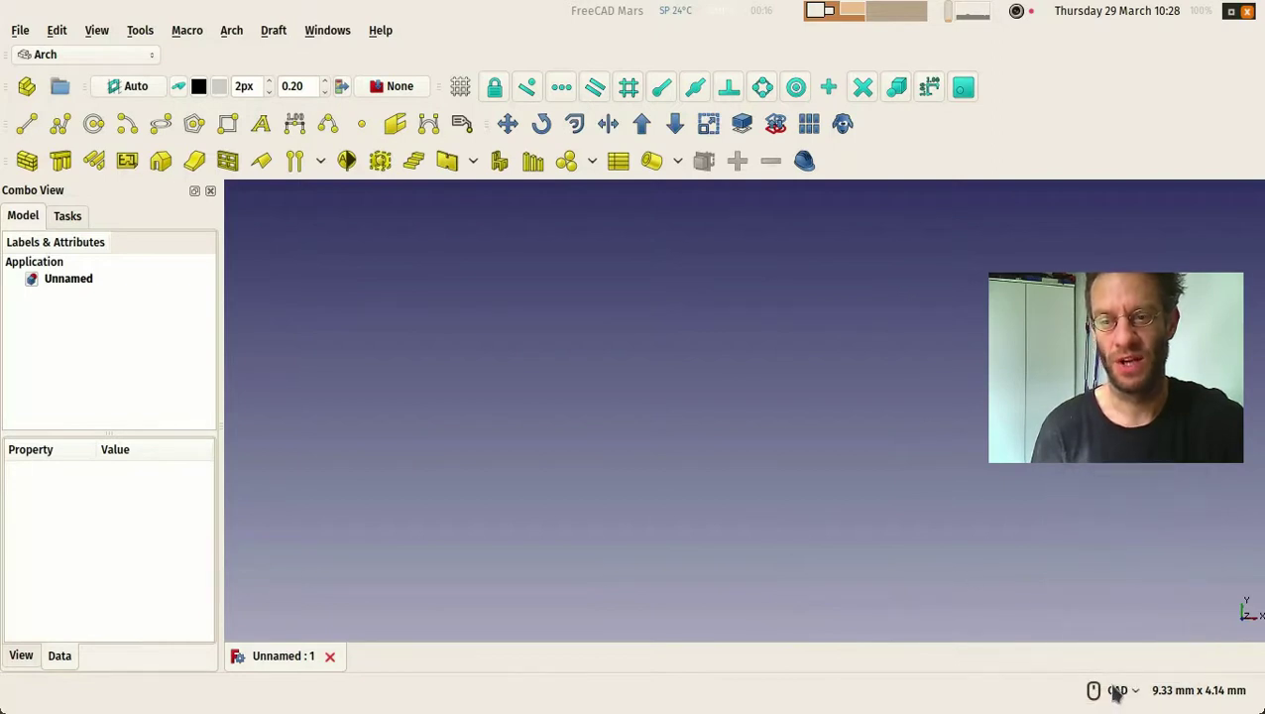
Step: Change the status-bar navigation style from CAD to Gesture
mouse_move(1118, 694)
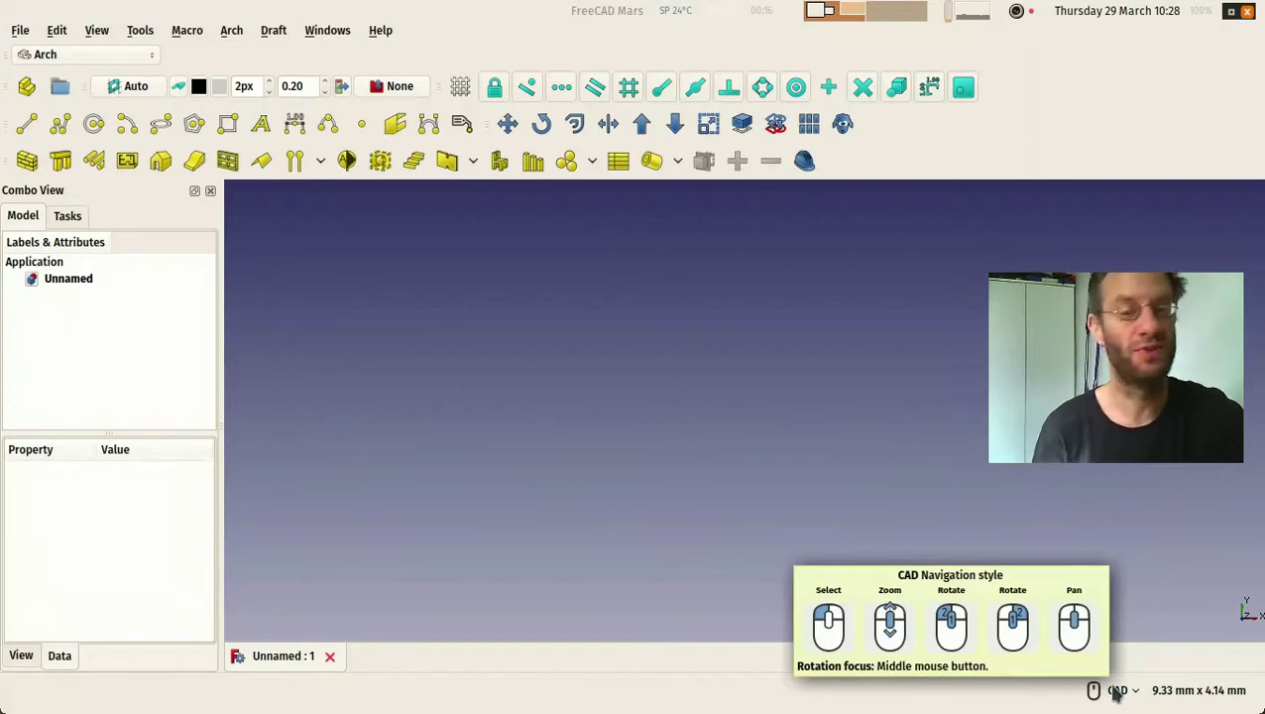
left_click(1130, 694)
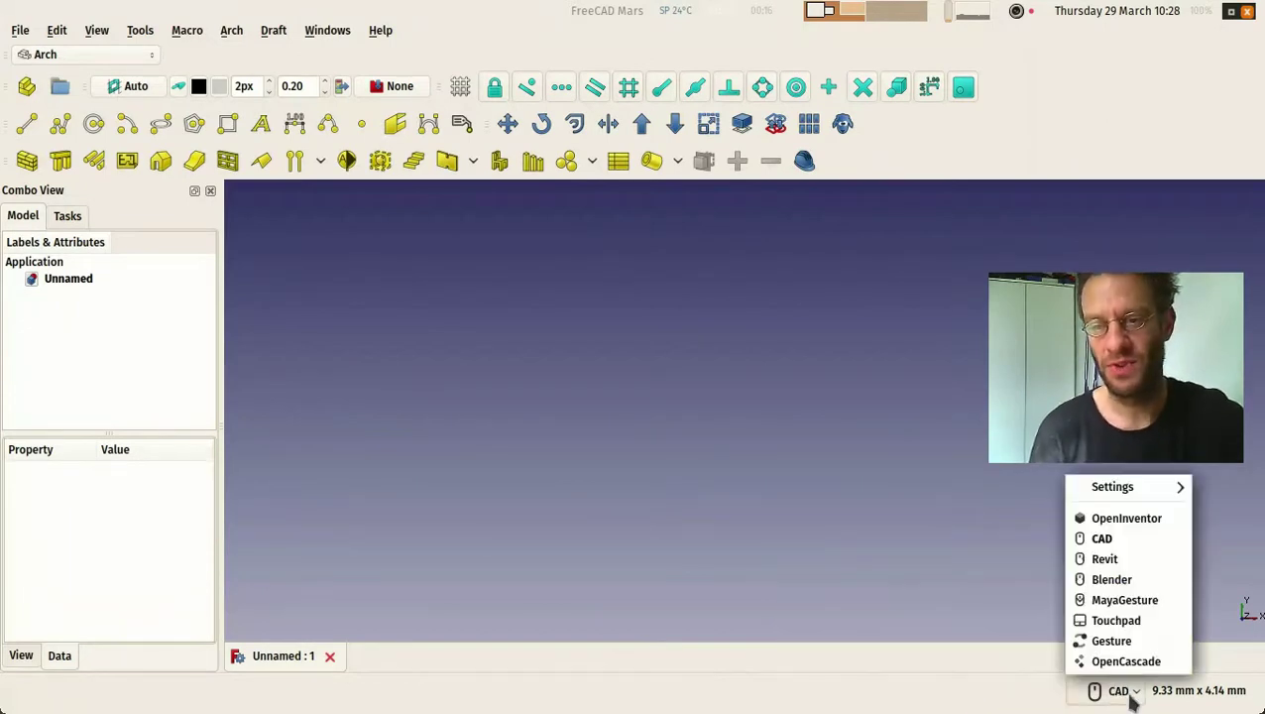
left_click(1110, 642)
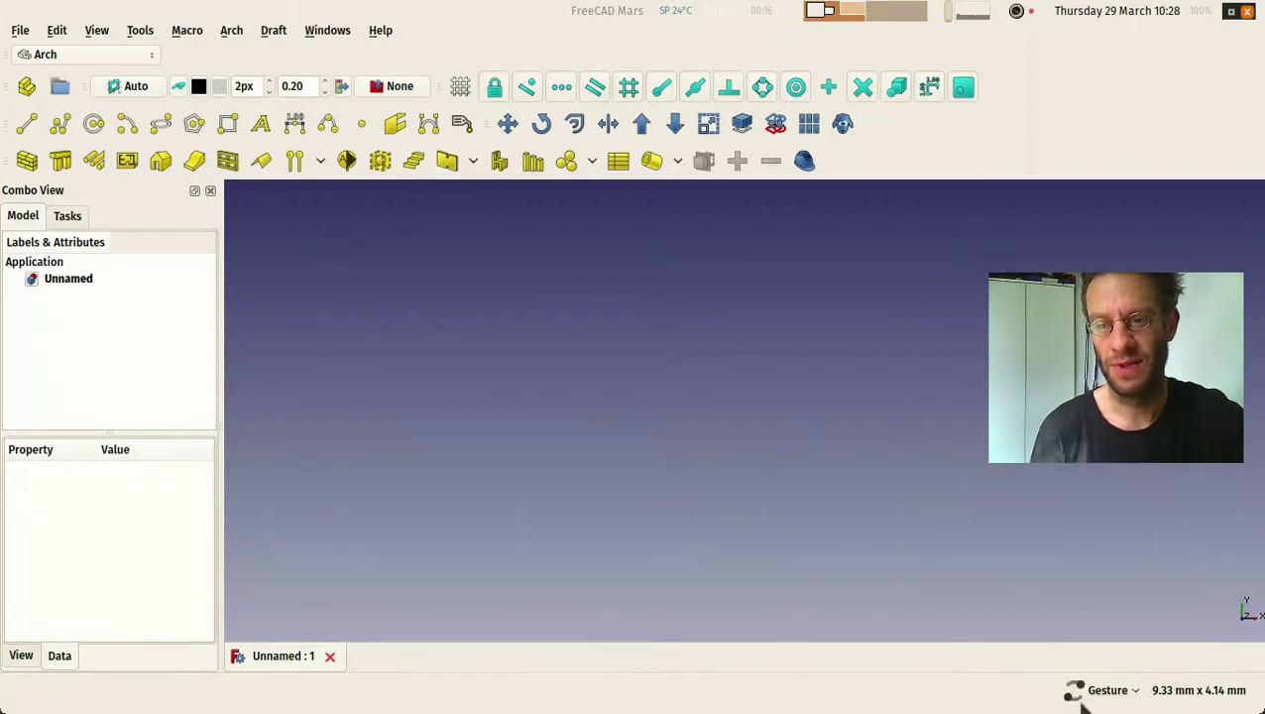
mouse_move(1083, 702)
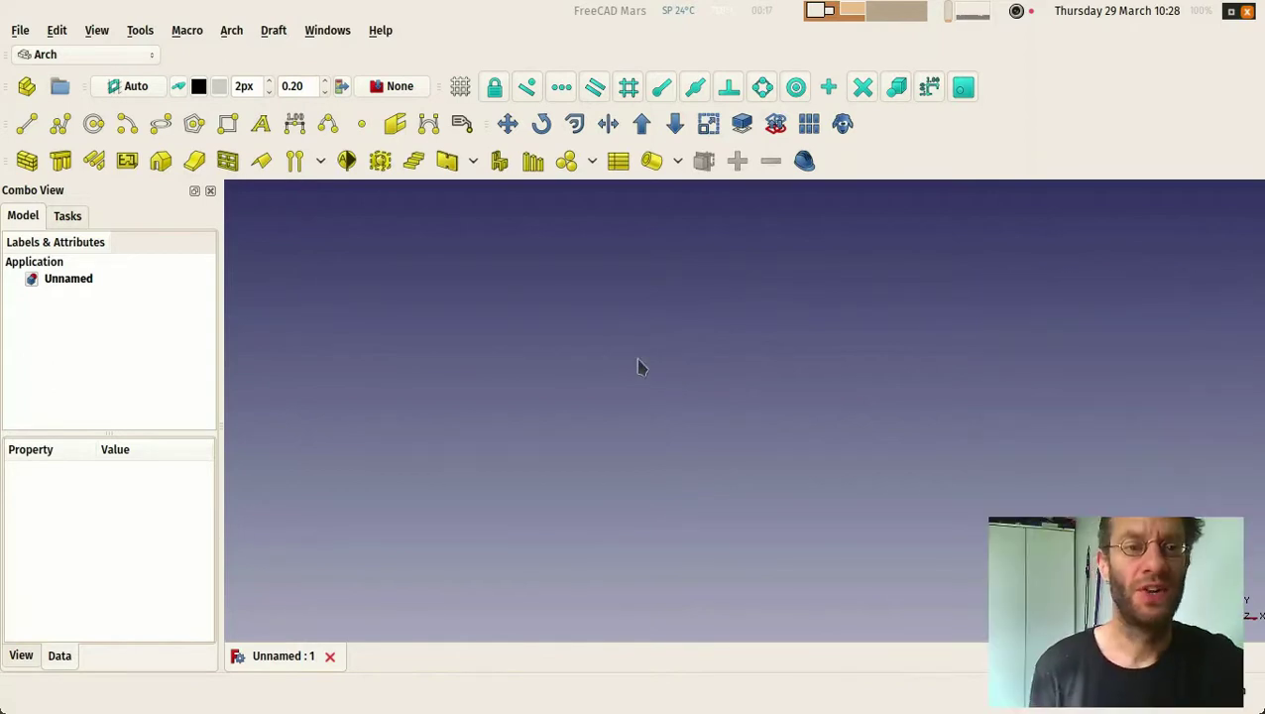
Step: In Edit > Preferences, General, set 'Auto load module after start up' to Arch
left_click(57, 31)
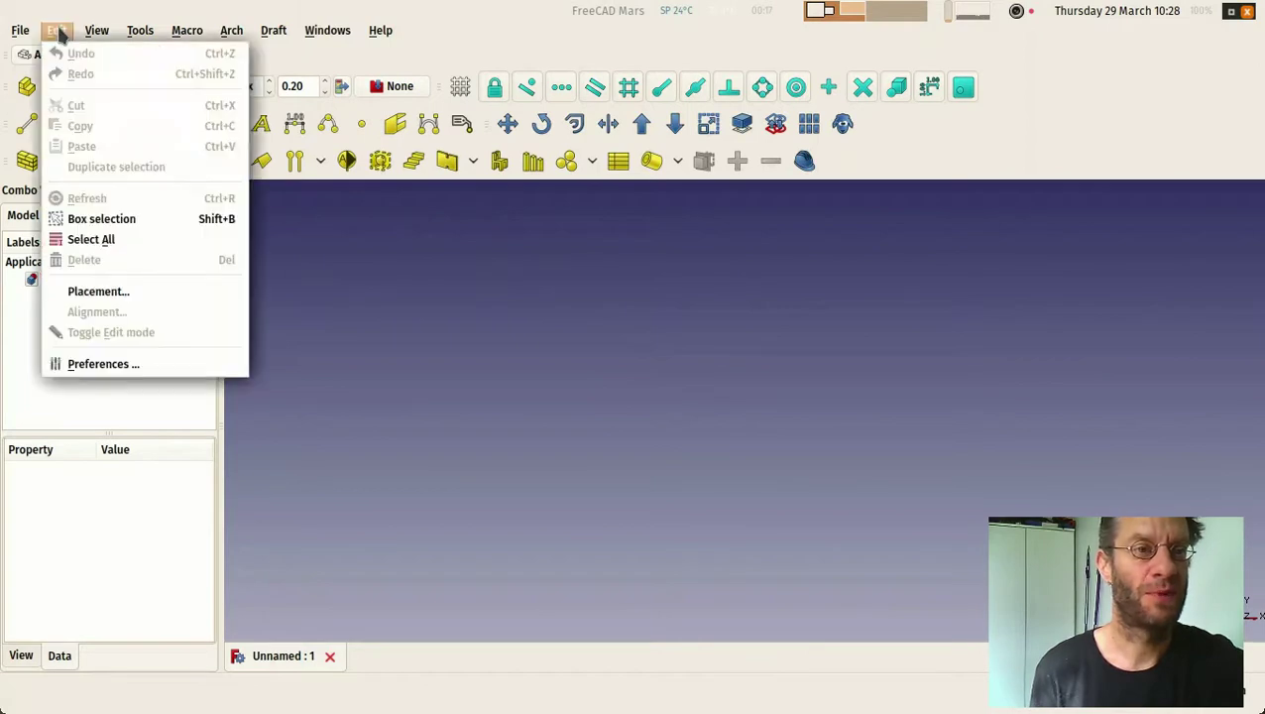
left_click(198, 369)
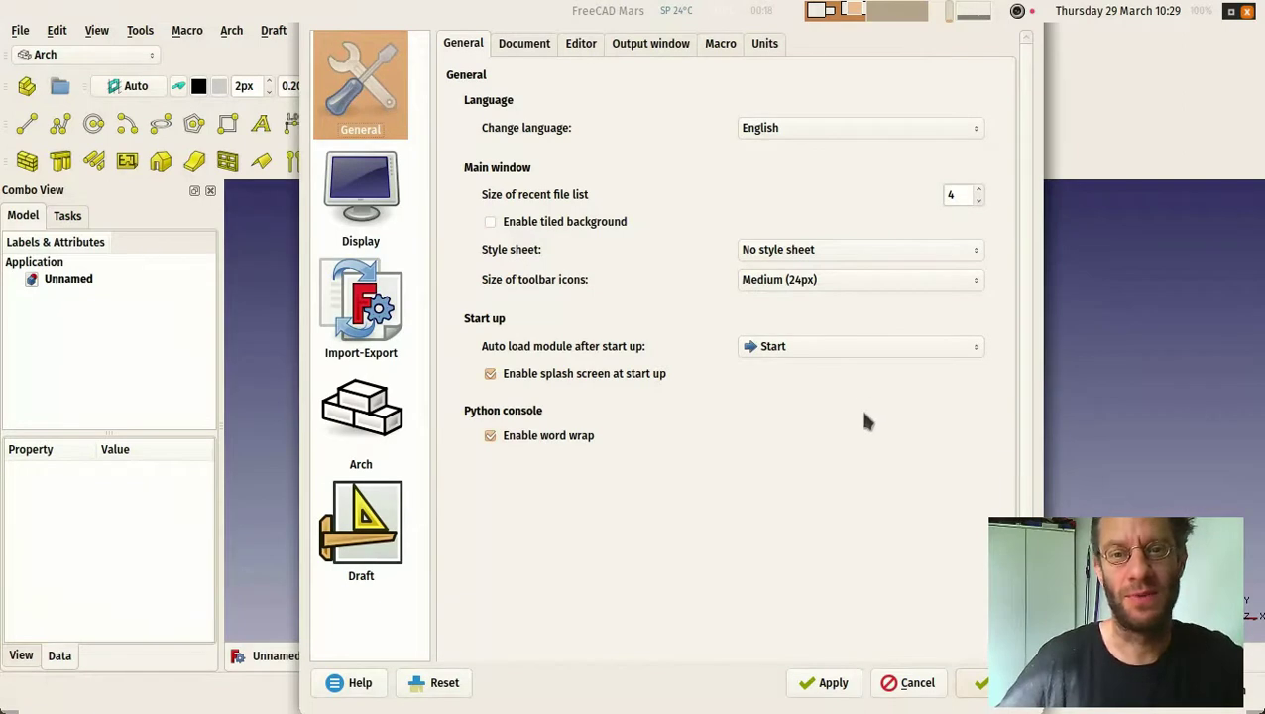
left_click(849, 359)
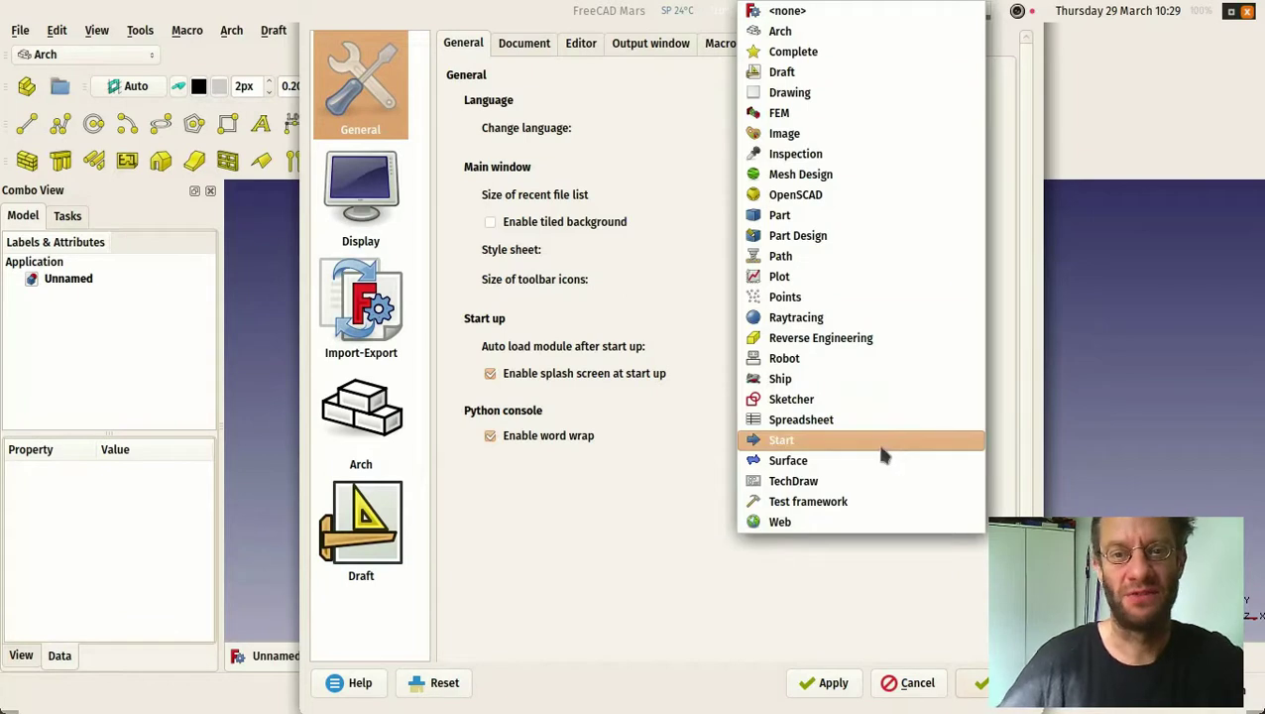
left_click(864, 34)
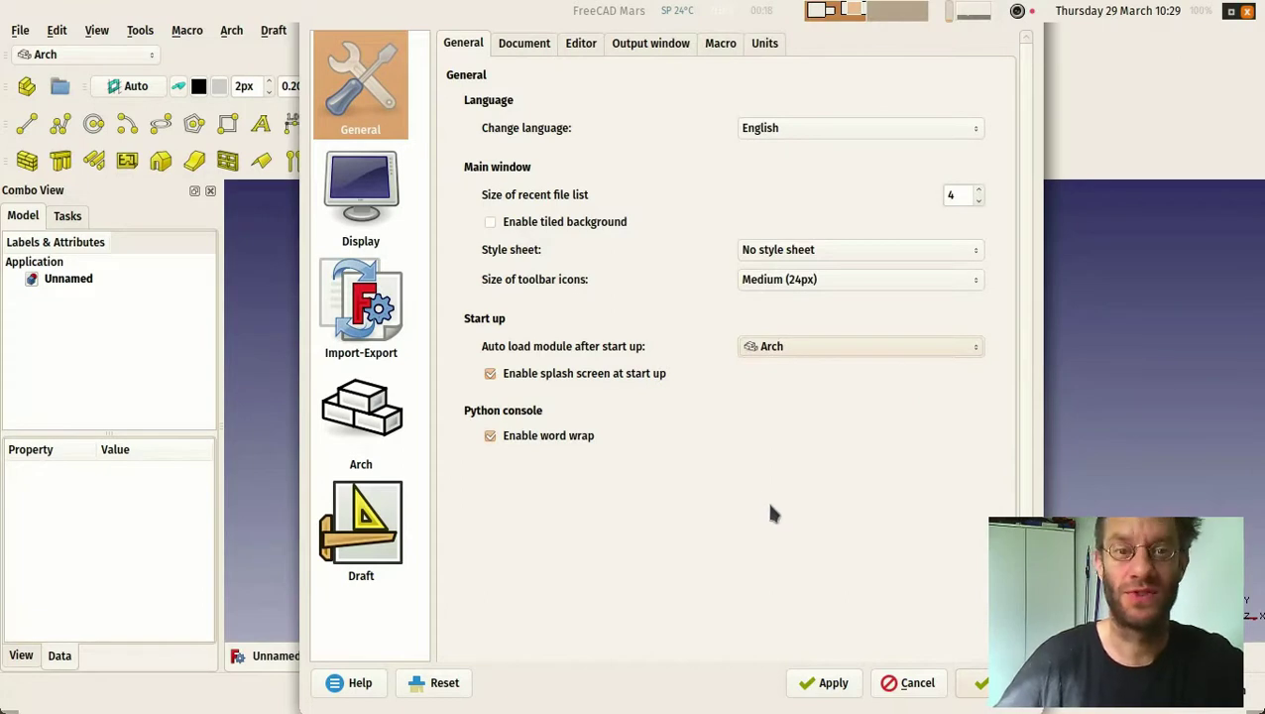
Step: In Document preferences, tick 'Create new document at start up' and 'Save thumbnail'
left_click(512, 52)
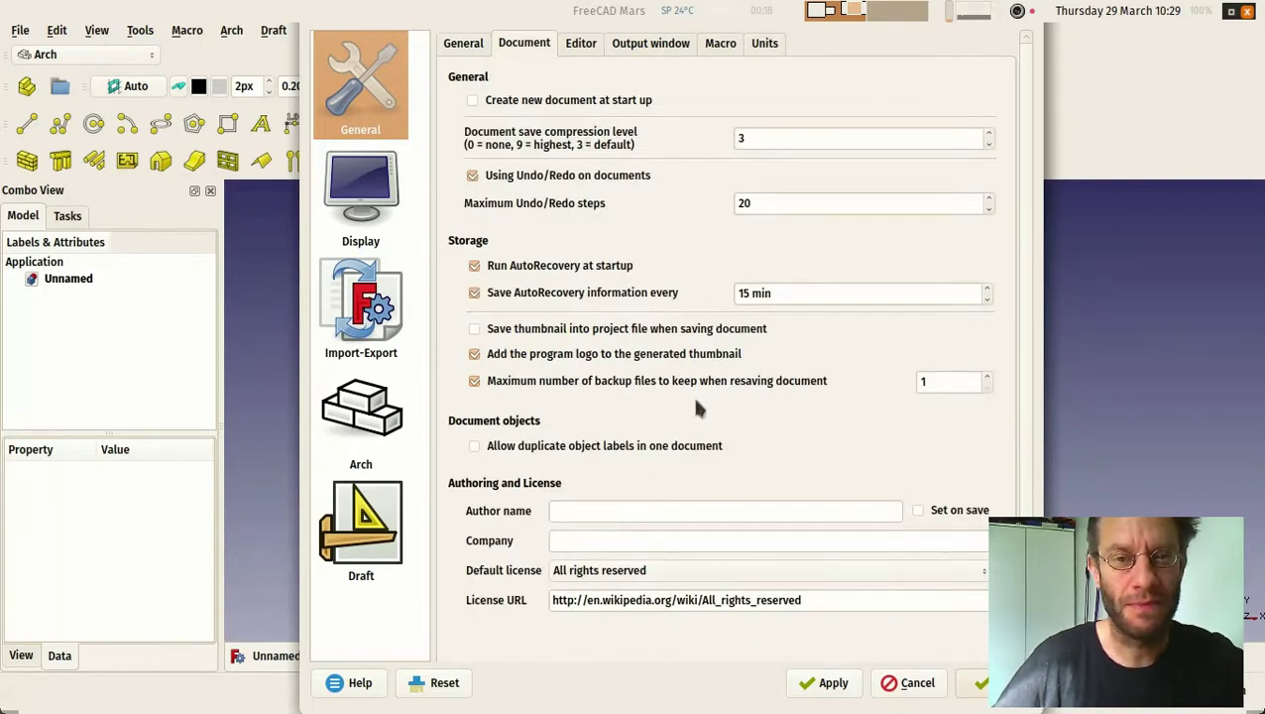
left_click(473, 102)
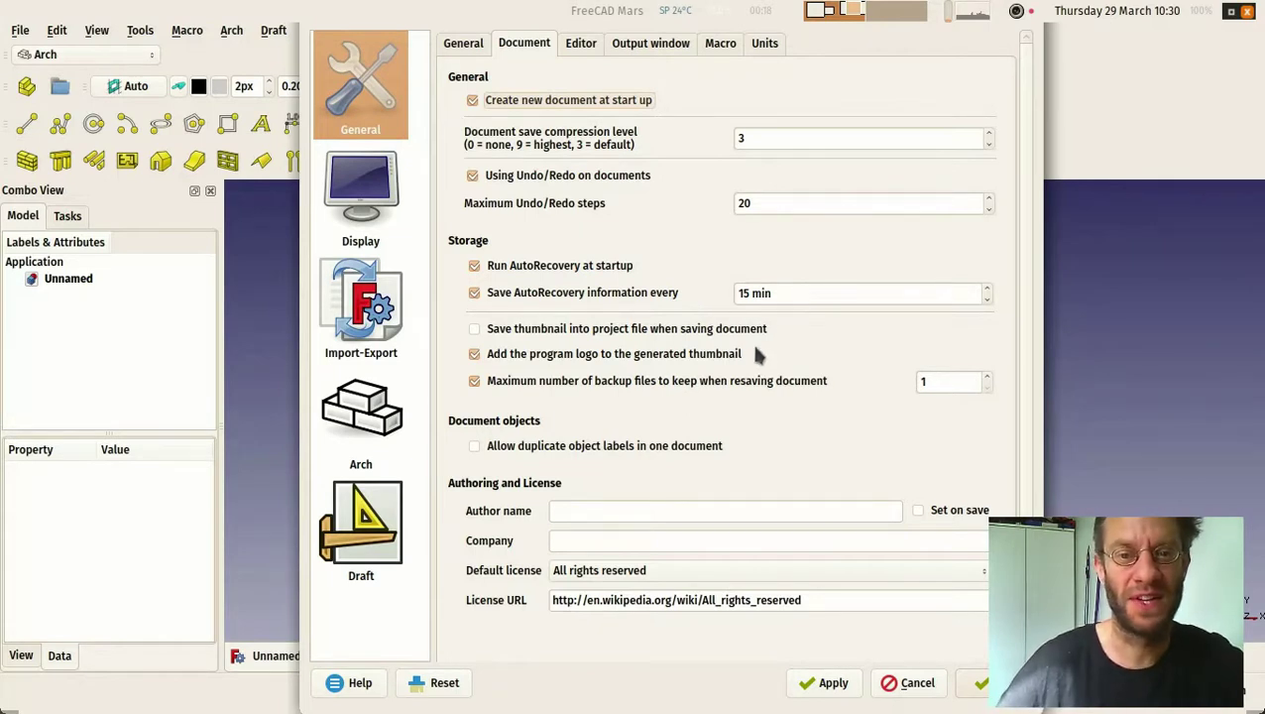
left_click(473, 330)
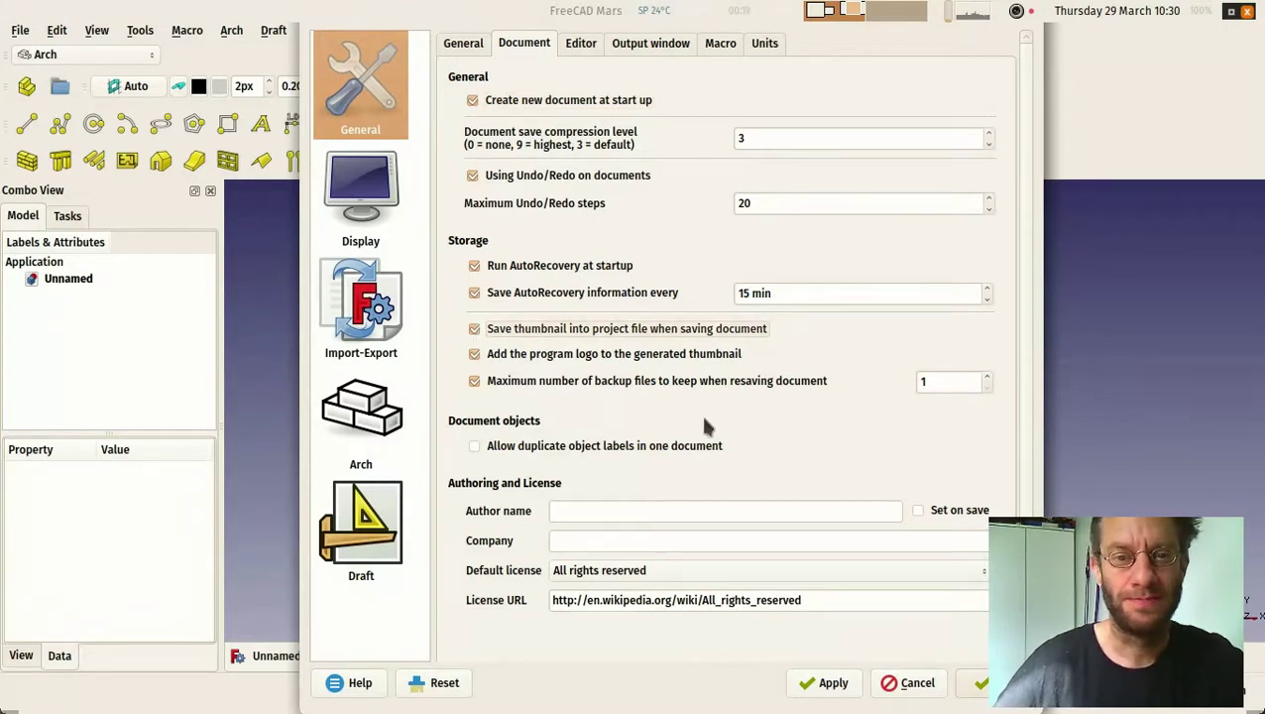
Step: Enter the author's name and keep 'All rights reserved' as the default license
left_click(627, 512)
type("Yorik ")
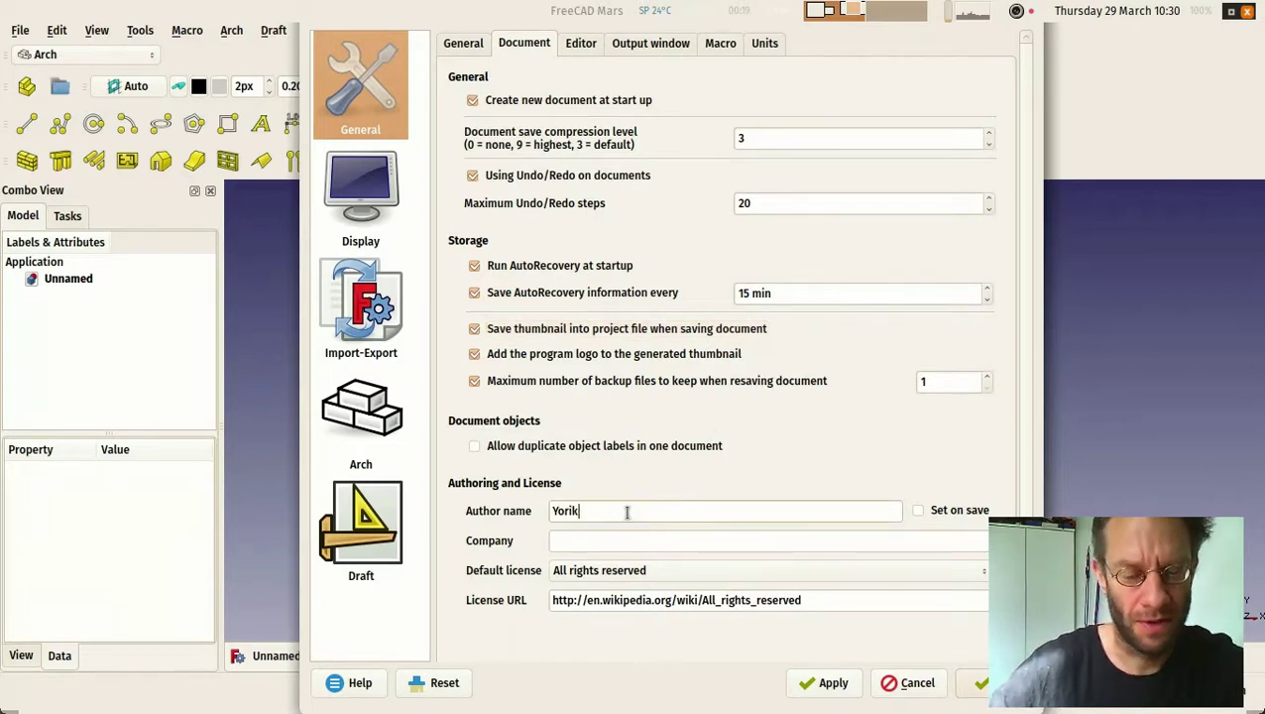
type("van Havre")
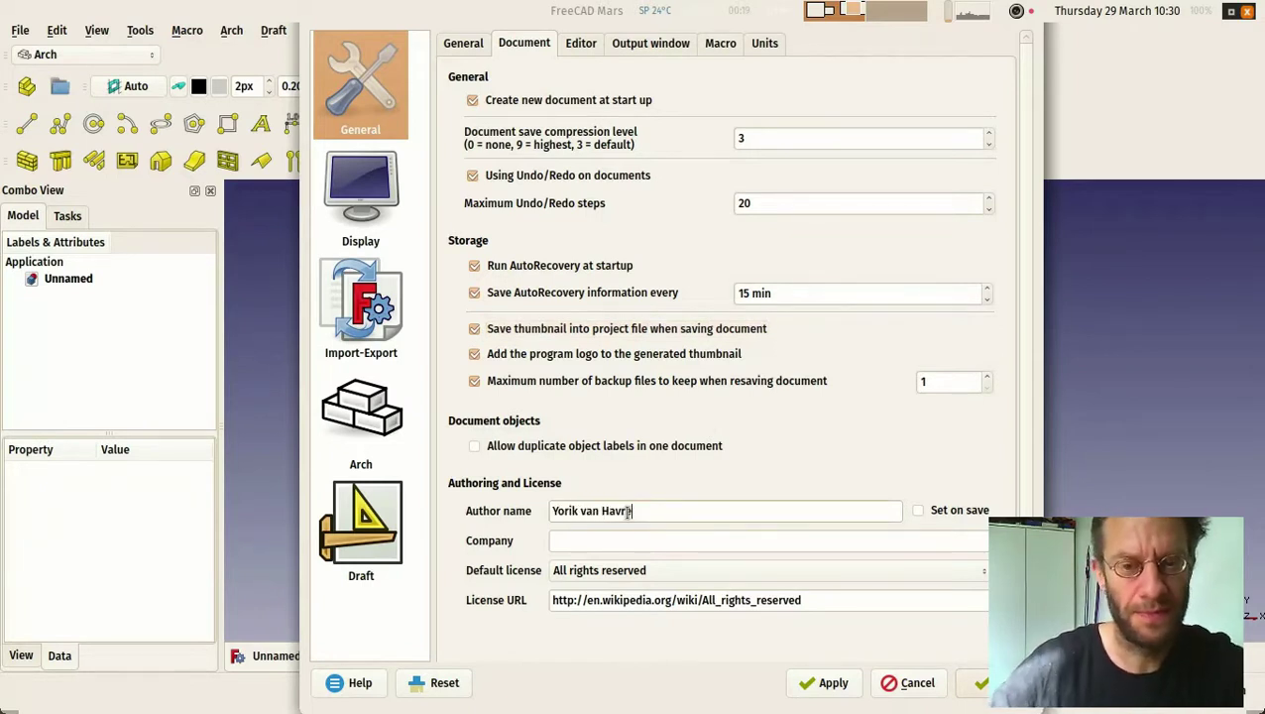
left_click(655, 572)
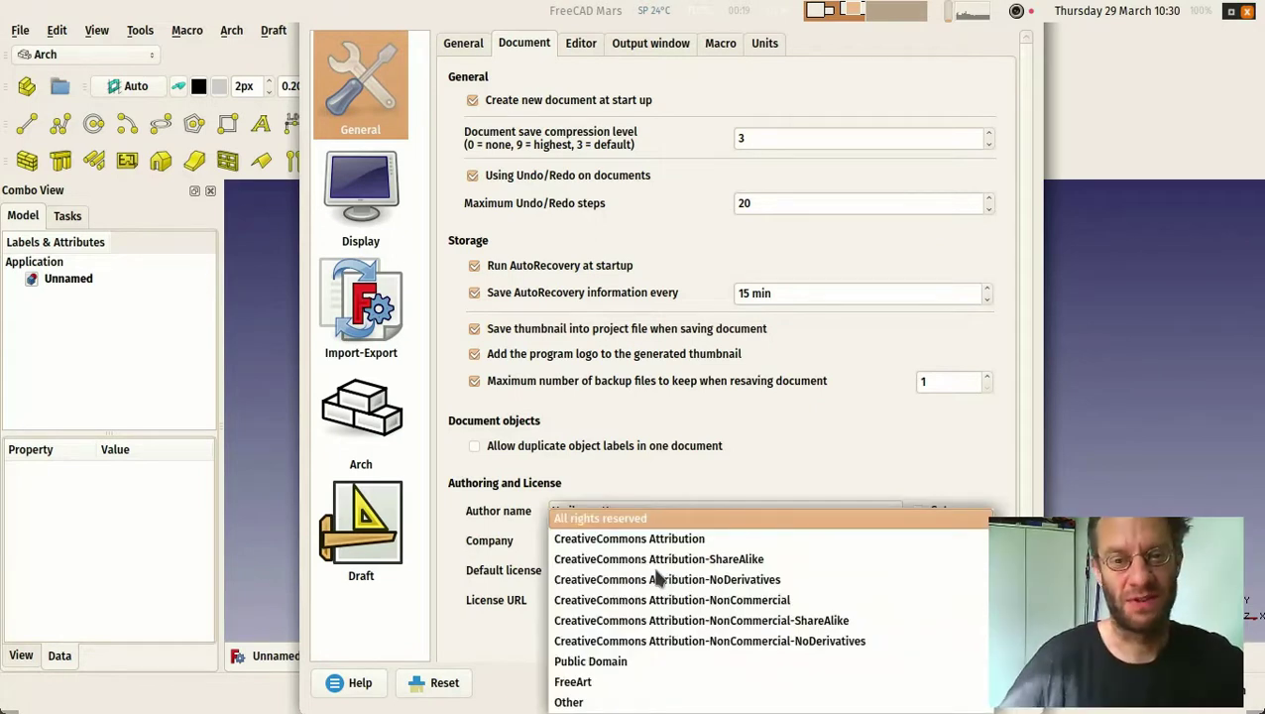
left_click(642, 521)
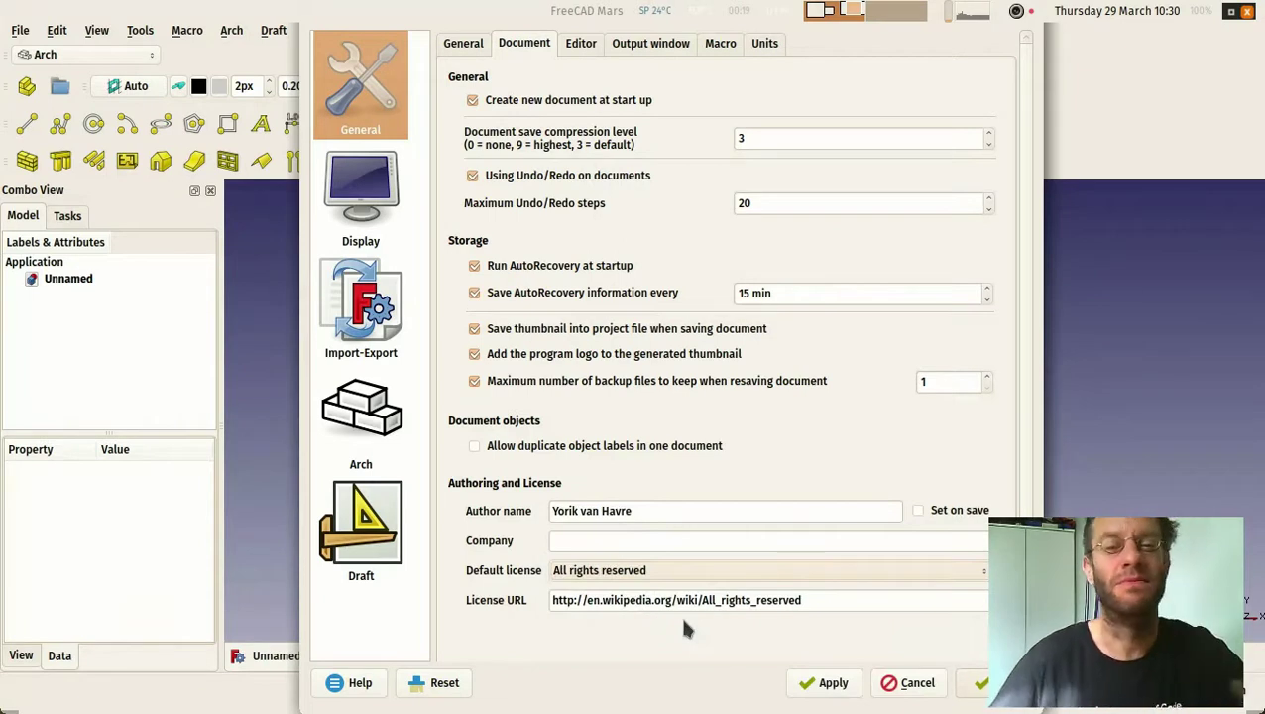
left_click(658, 570)
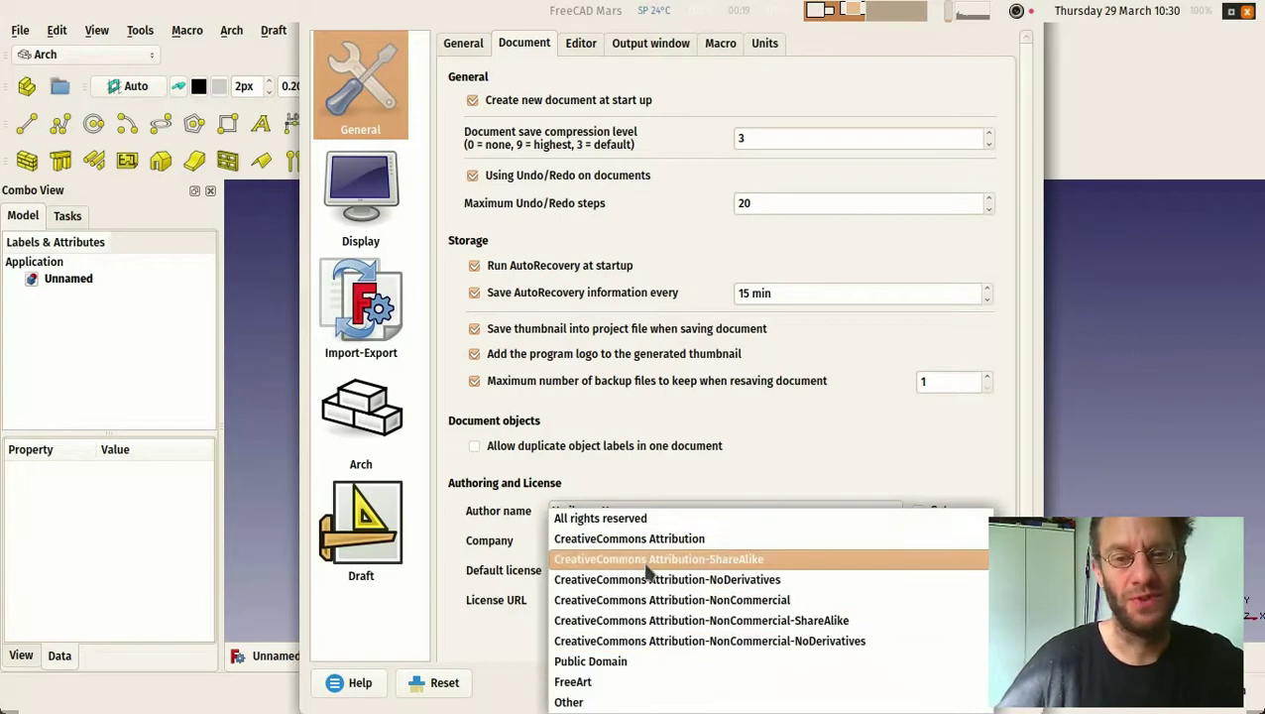
left_click(816, 455)
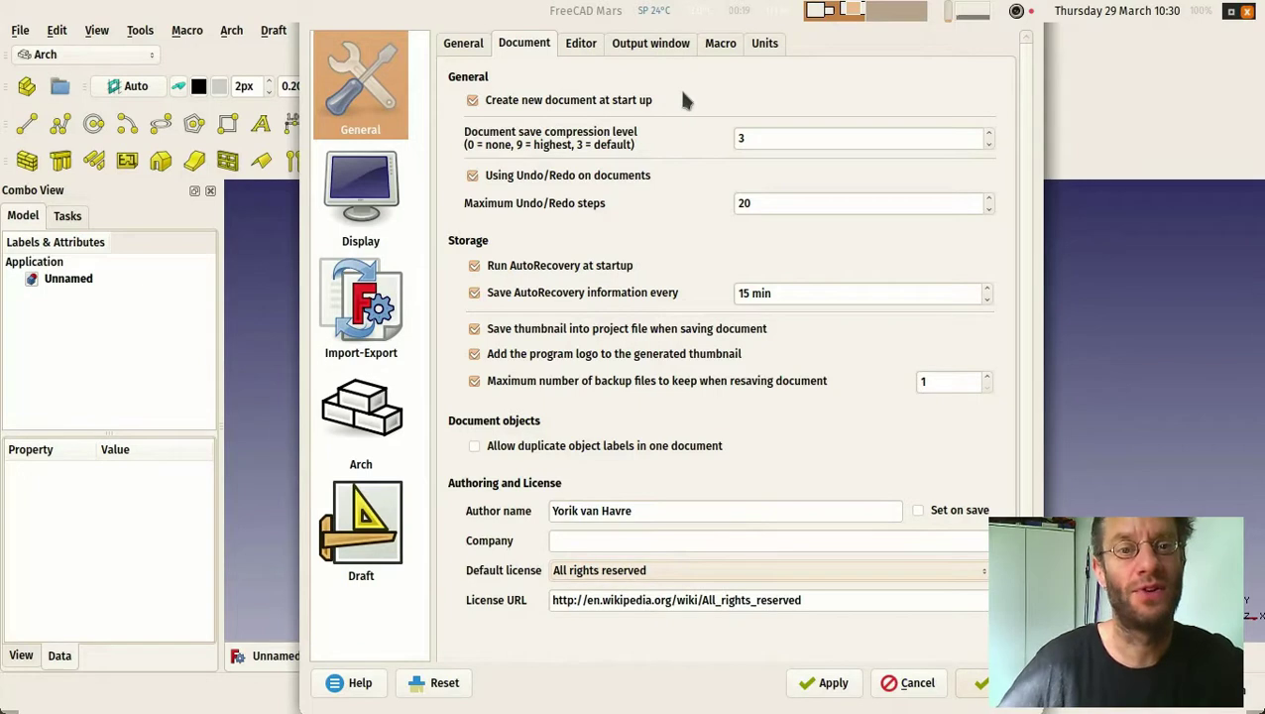
Step: Open the Units preferences and review the user systems, leaving Standard (mm/kg/s/degree) selected
left_click(764, 46)
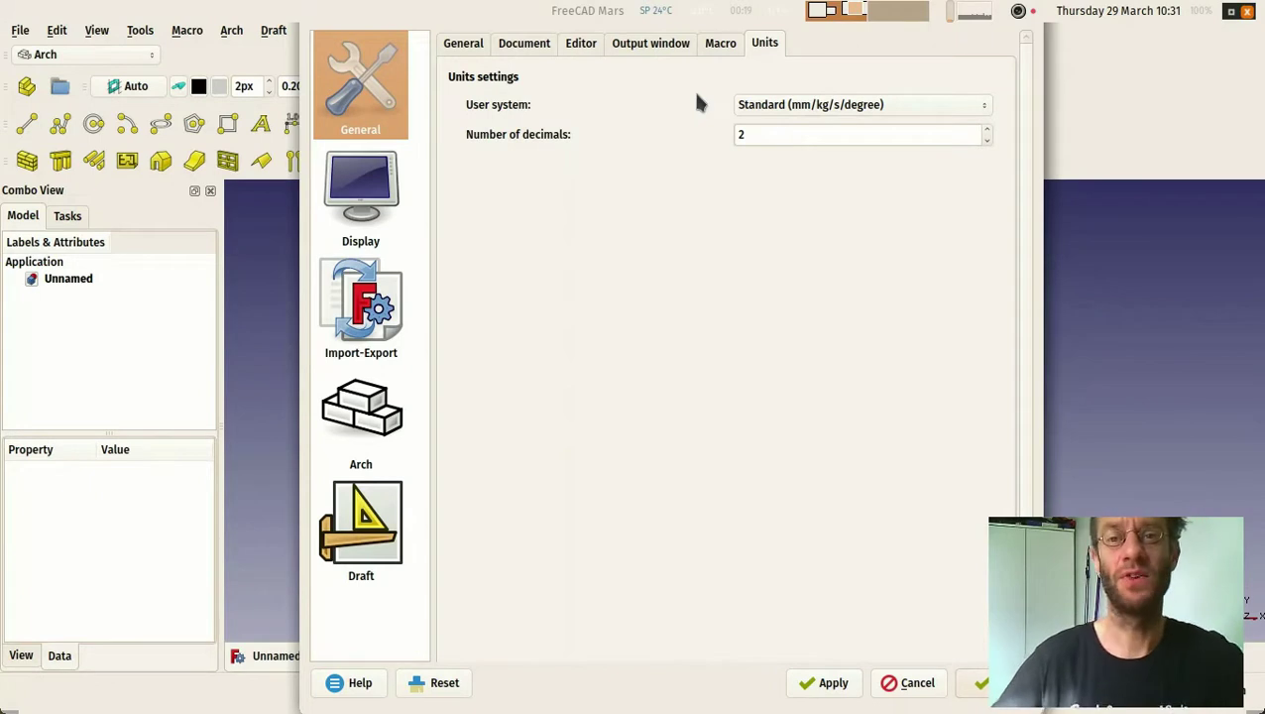
left_click(822, 109)
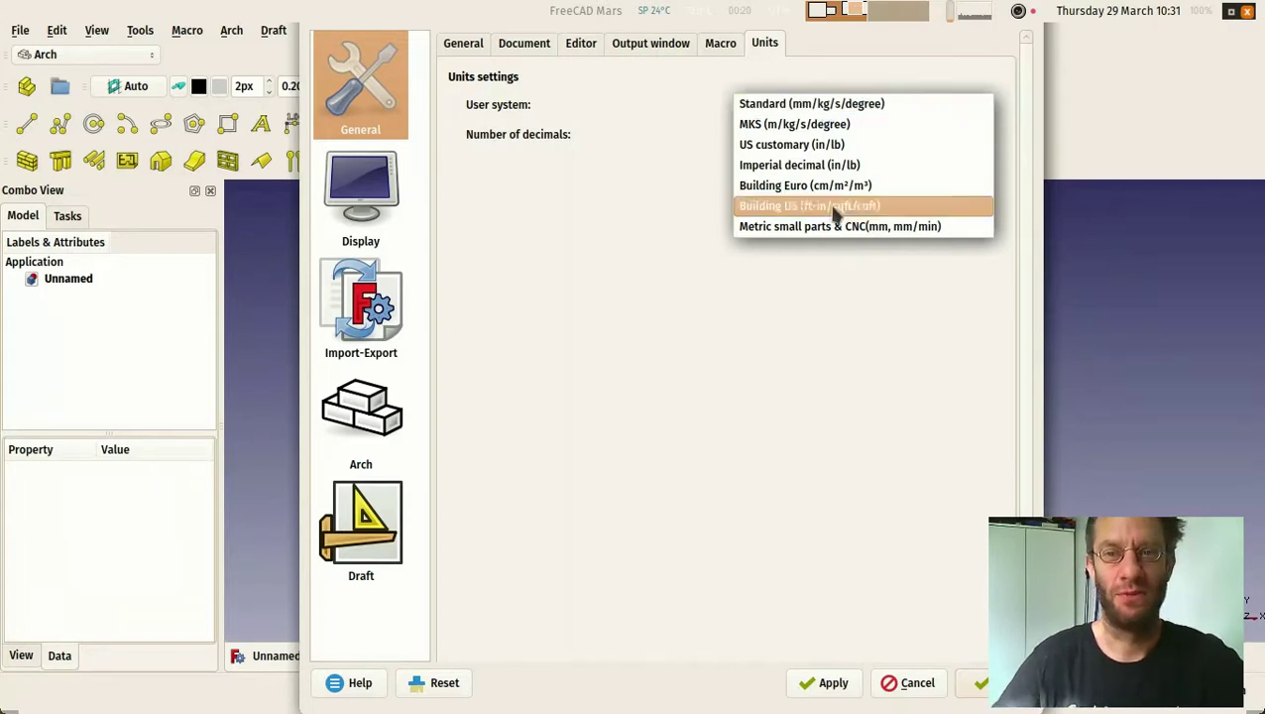
left_click(859, 468)
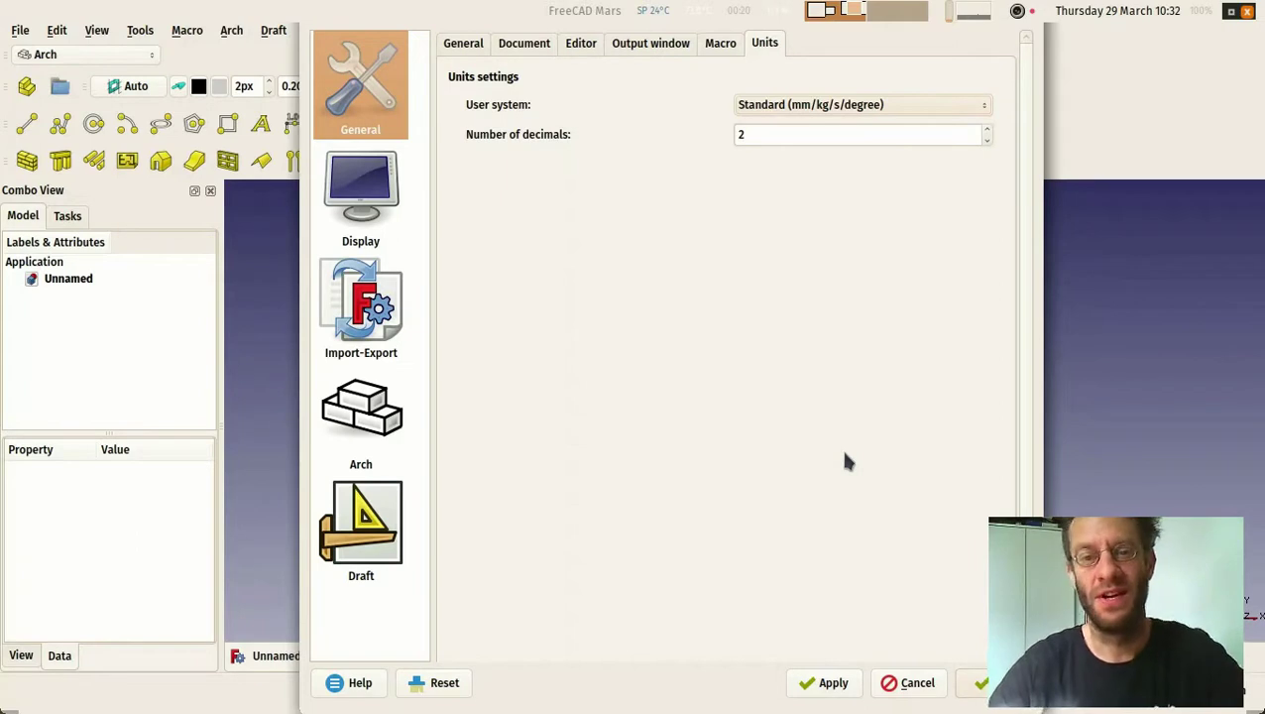
Step: Choose 'Building Euro (cm/m²/m³)' as the user unit system and confirm with OK
left_click(862, 107)
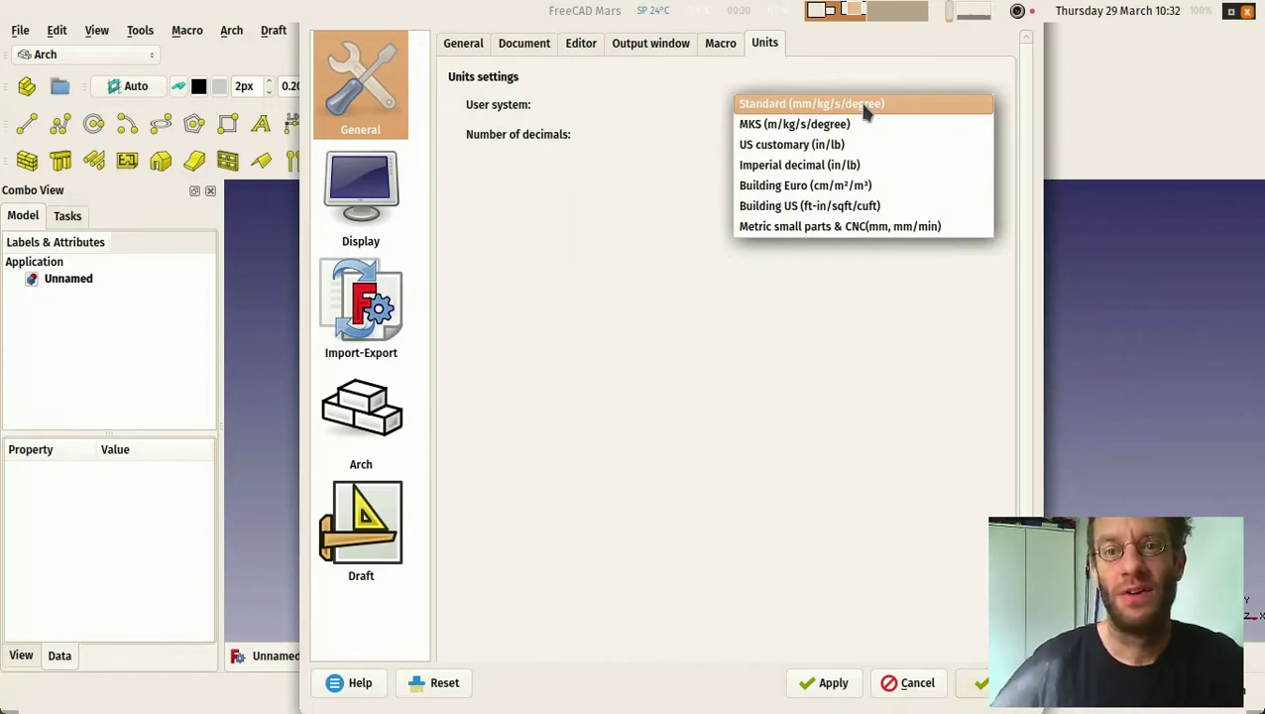
left_click(857, 193)
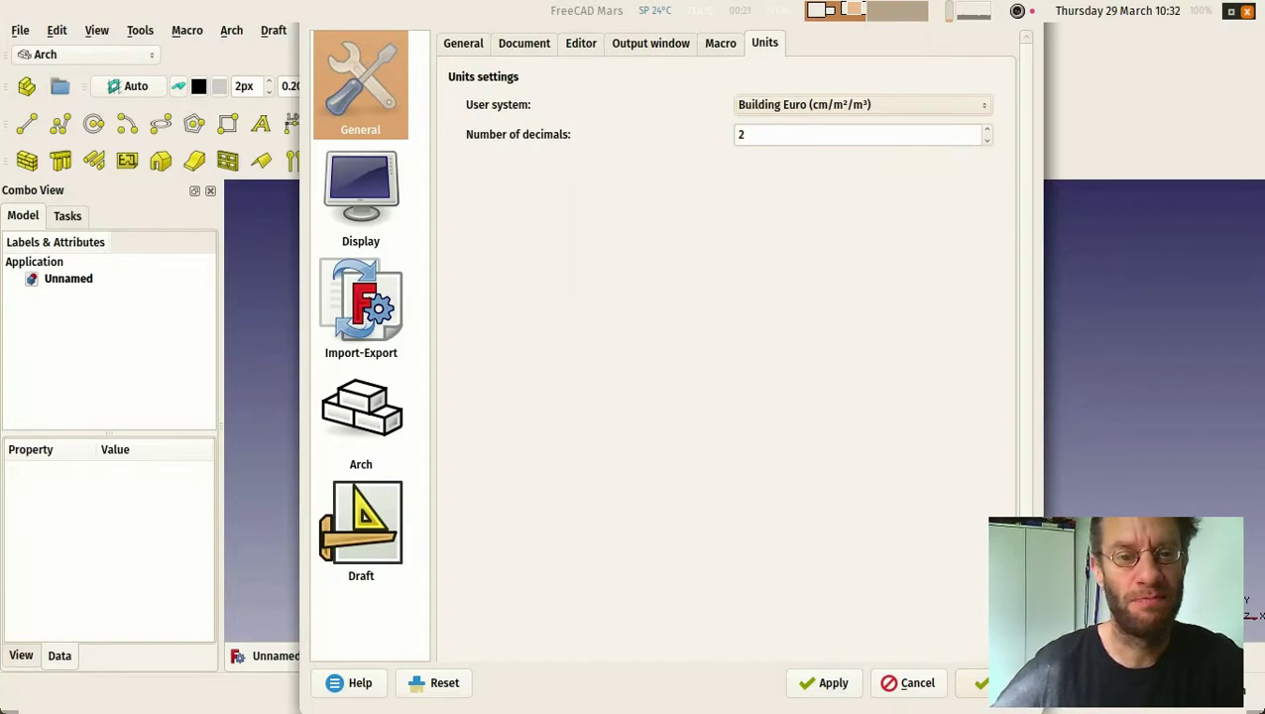
left_click(996, 682)
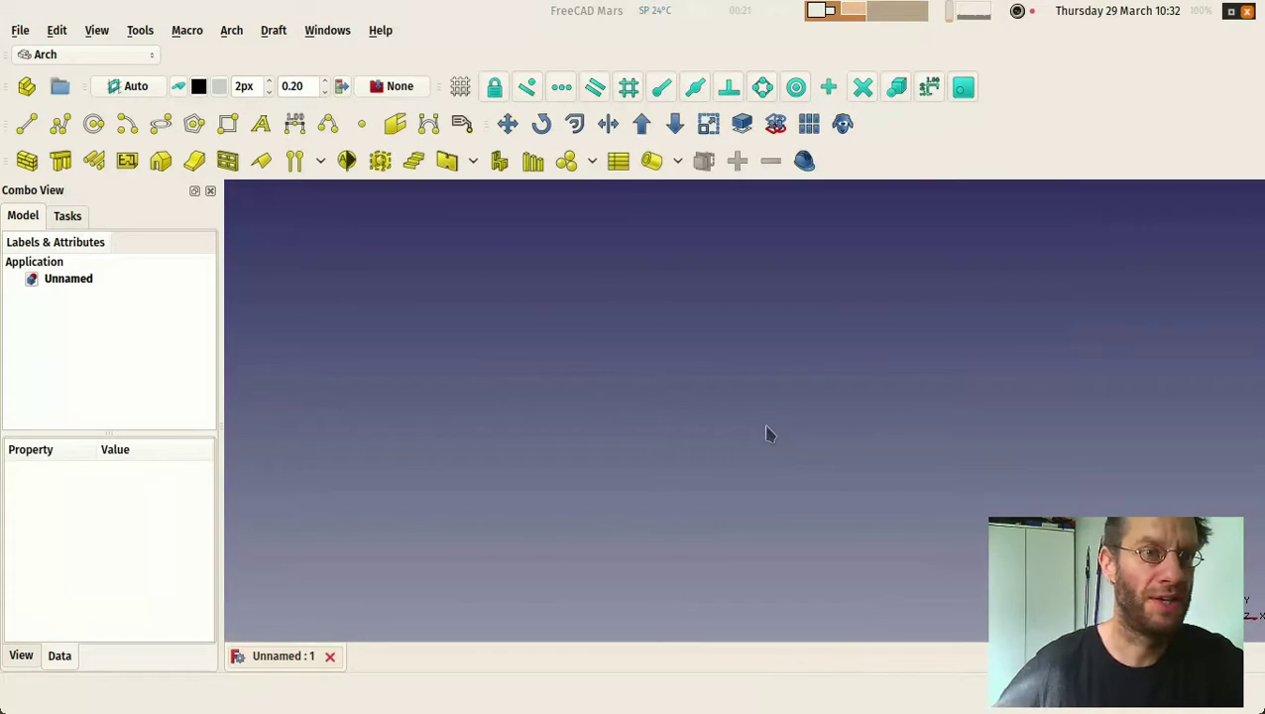
left_click(60, 32)
left_click(79, 363)
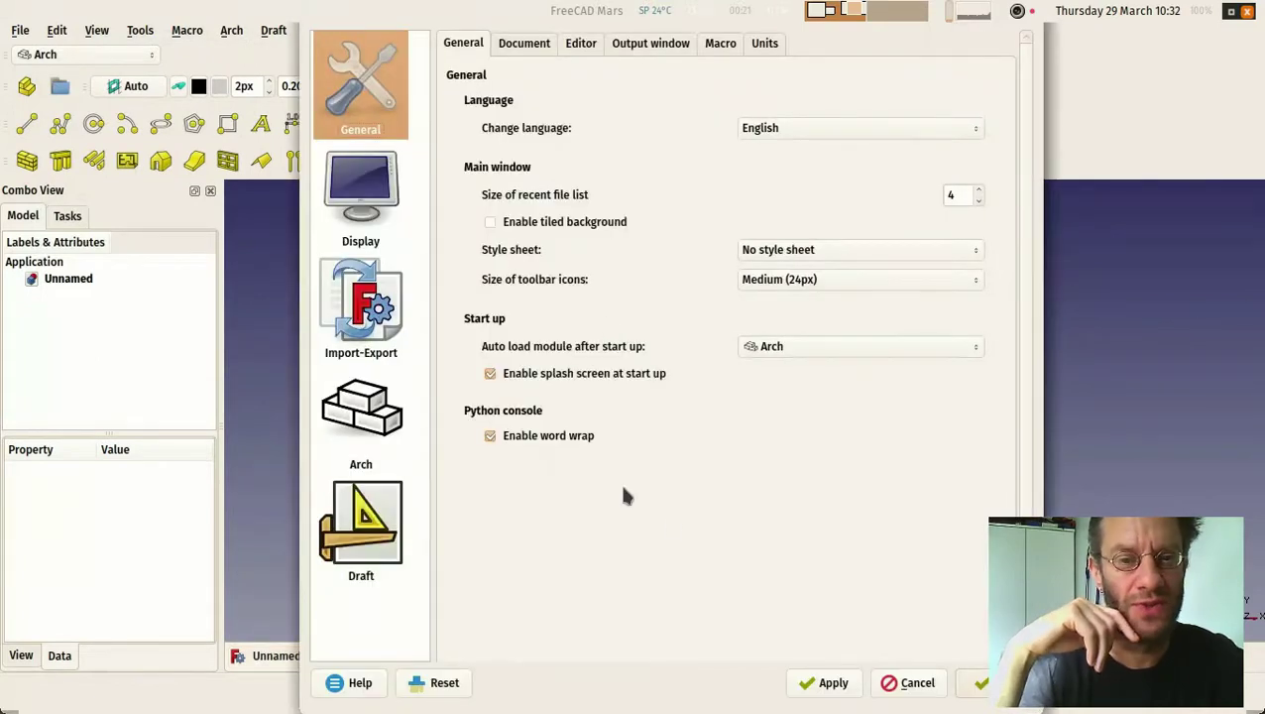
left_click(906, 686)
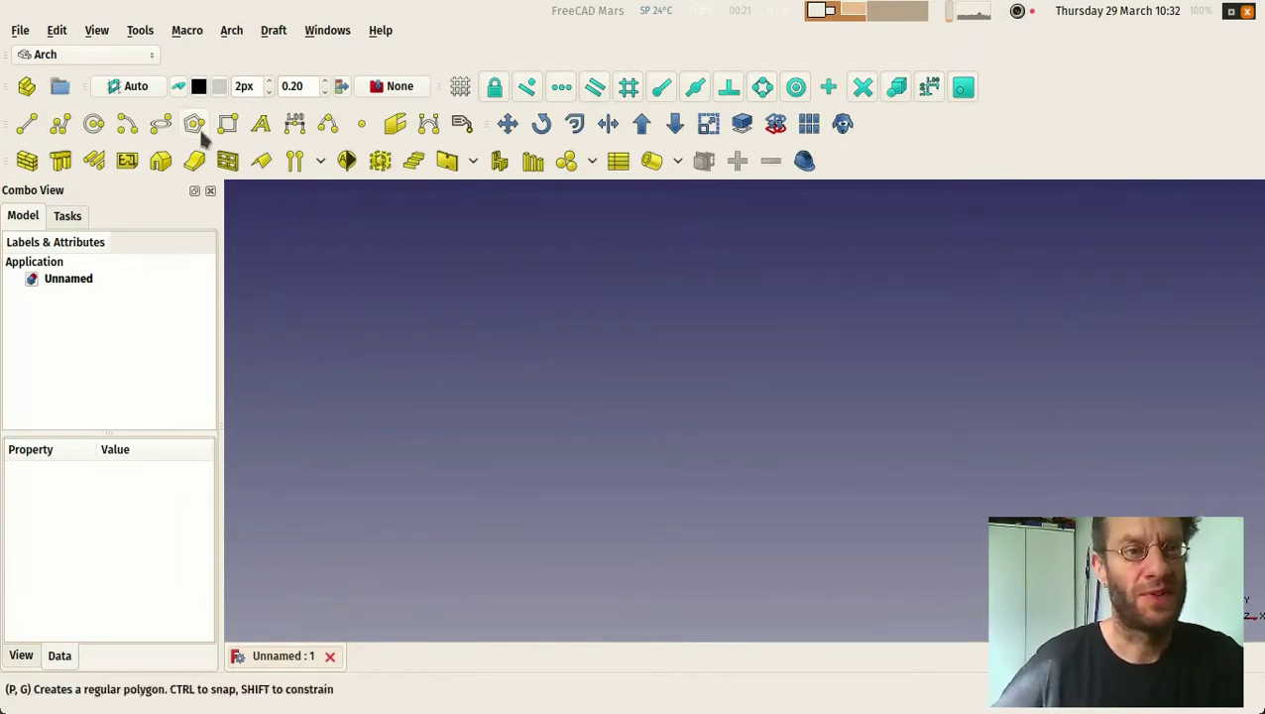
Step: Set the working plane to Top (XY), then draw a two-point test line and delete it
left_click(129, 87)
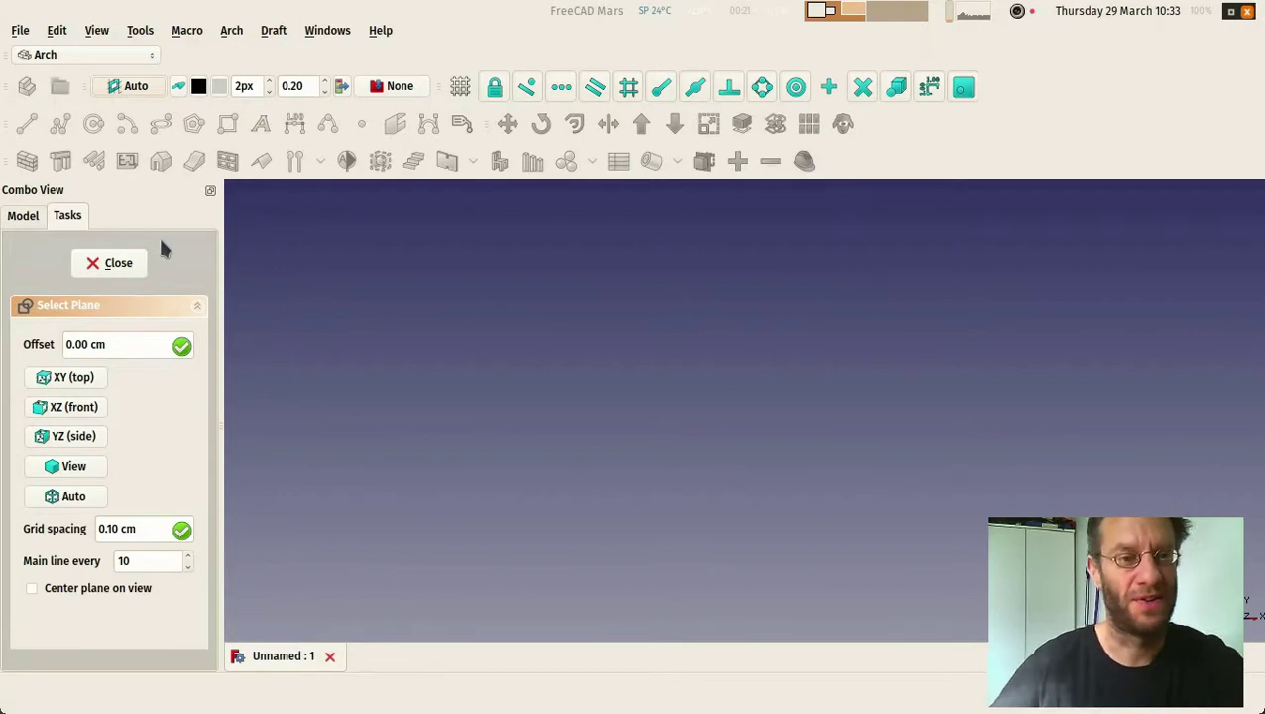
left_click(84, 376)
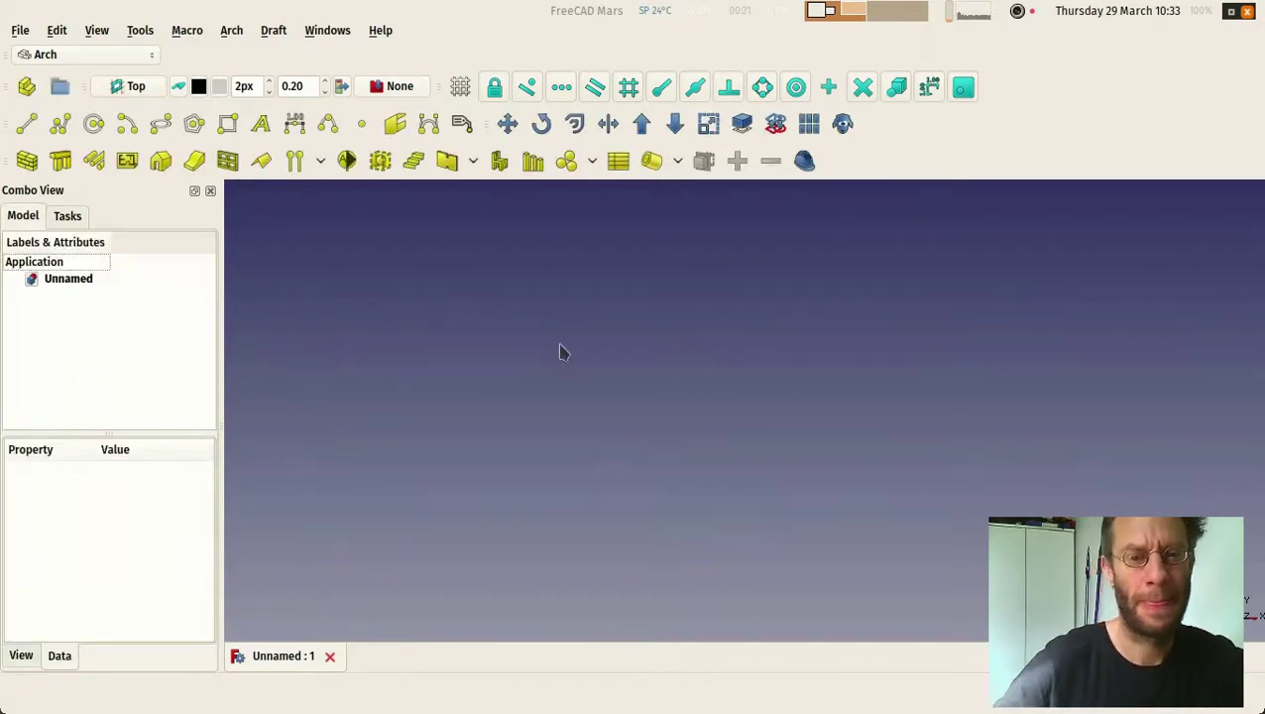
left_click(165, 126)
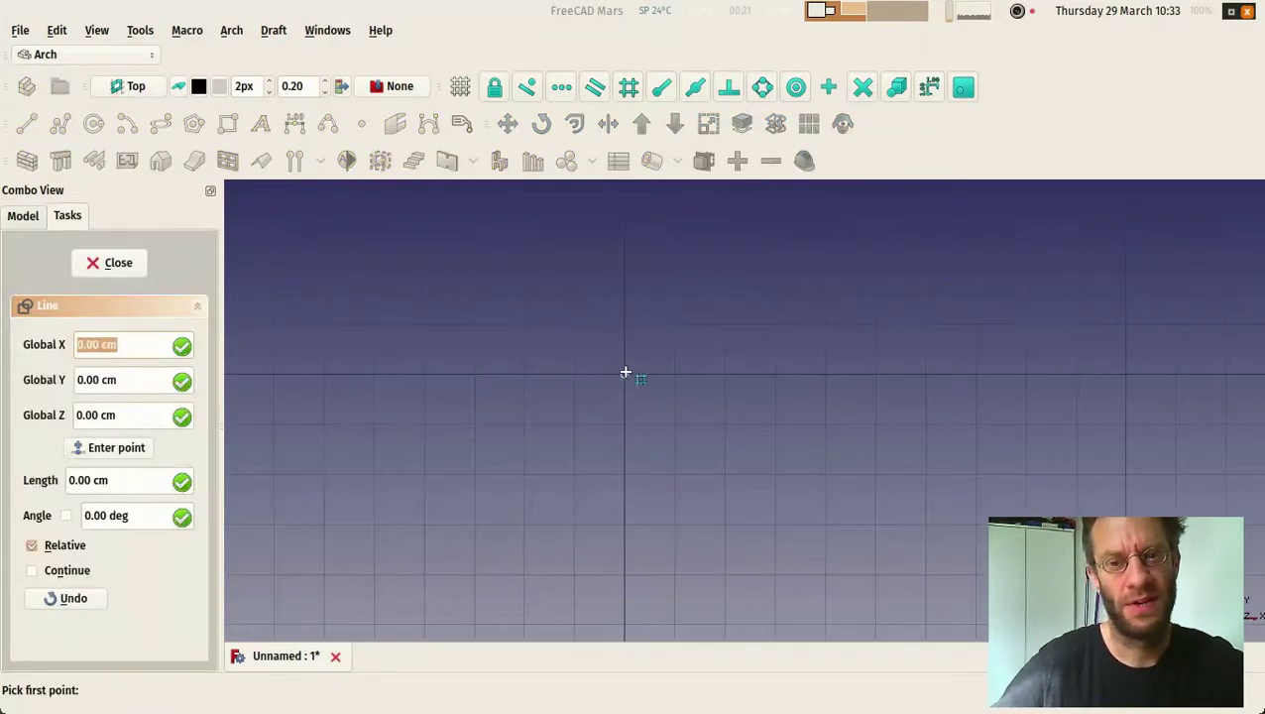
left_click(622, 375)
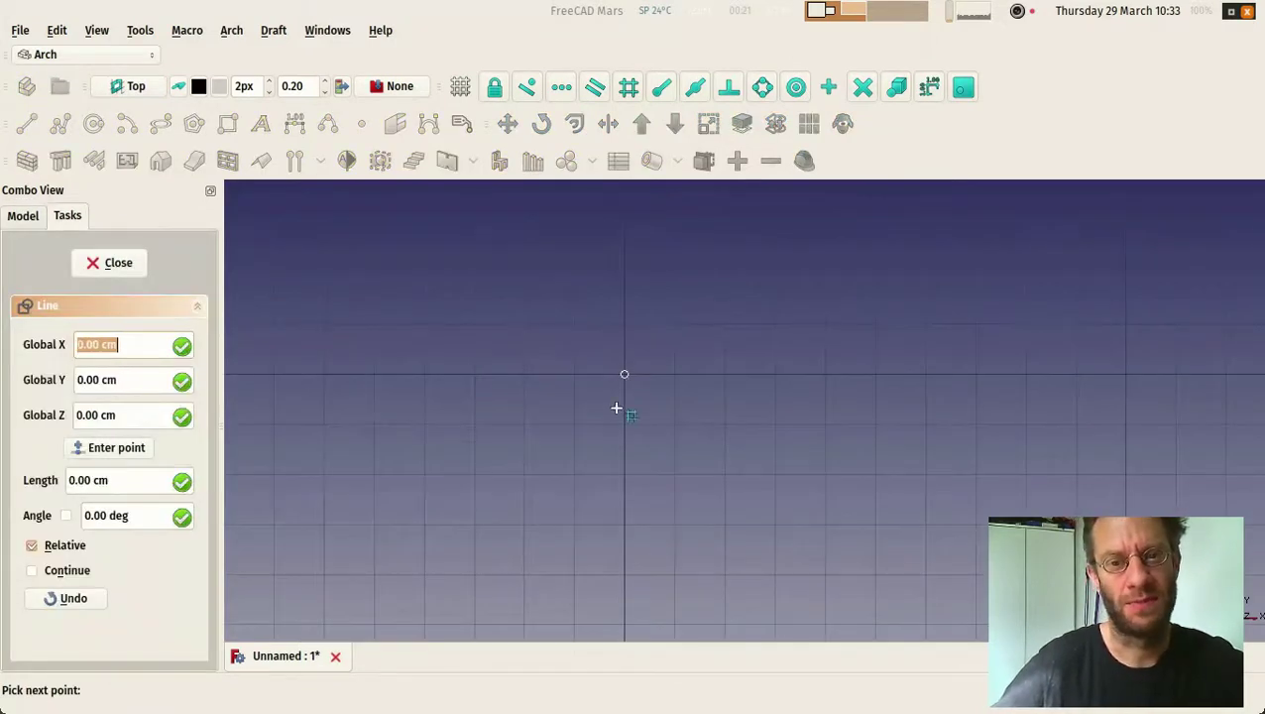
left_click(693, 523)
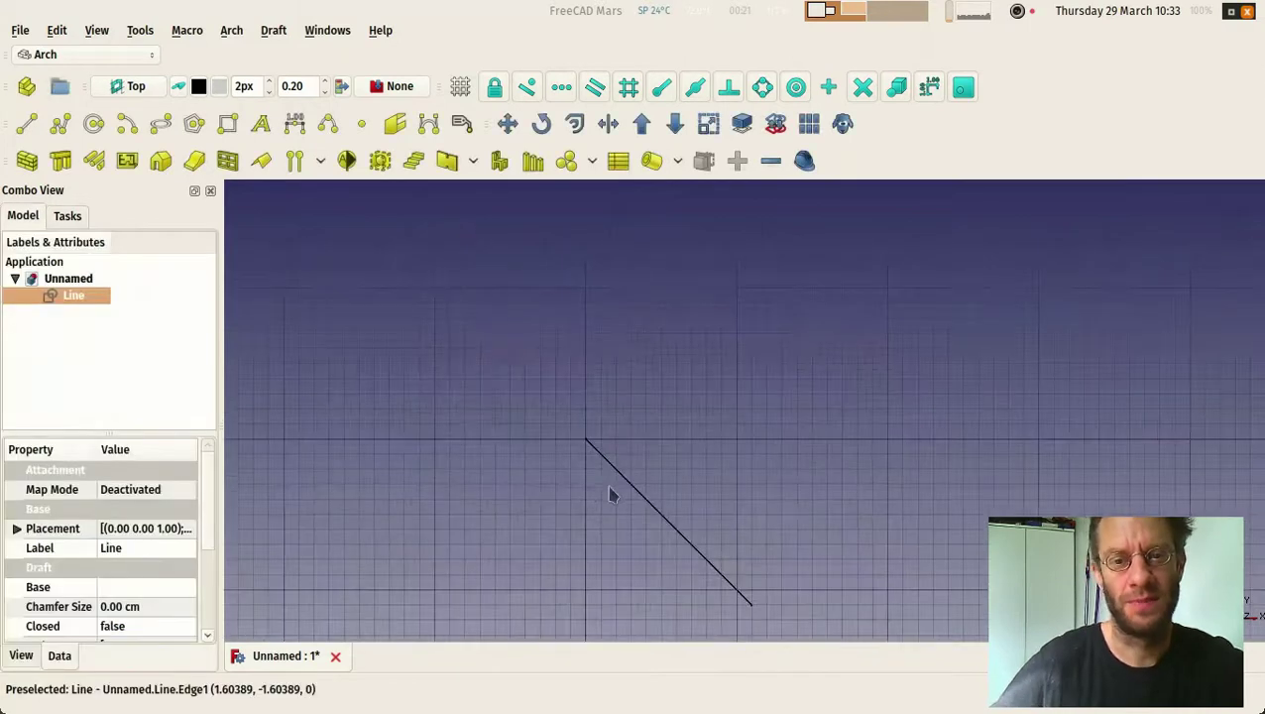
key("Delete")
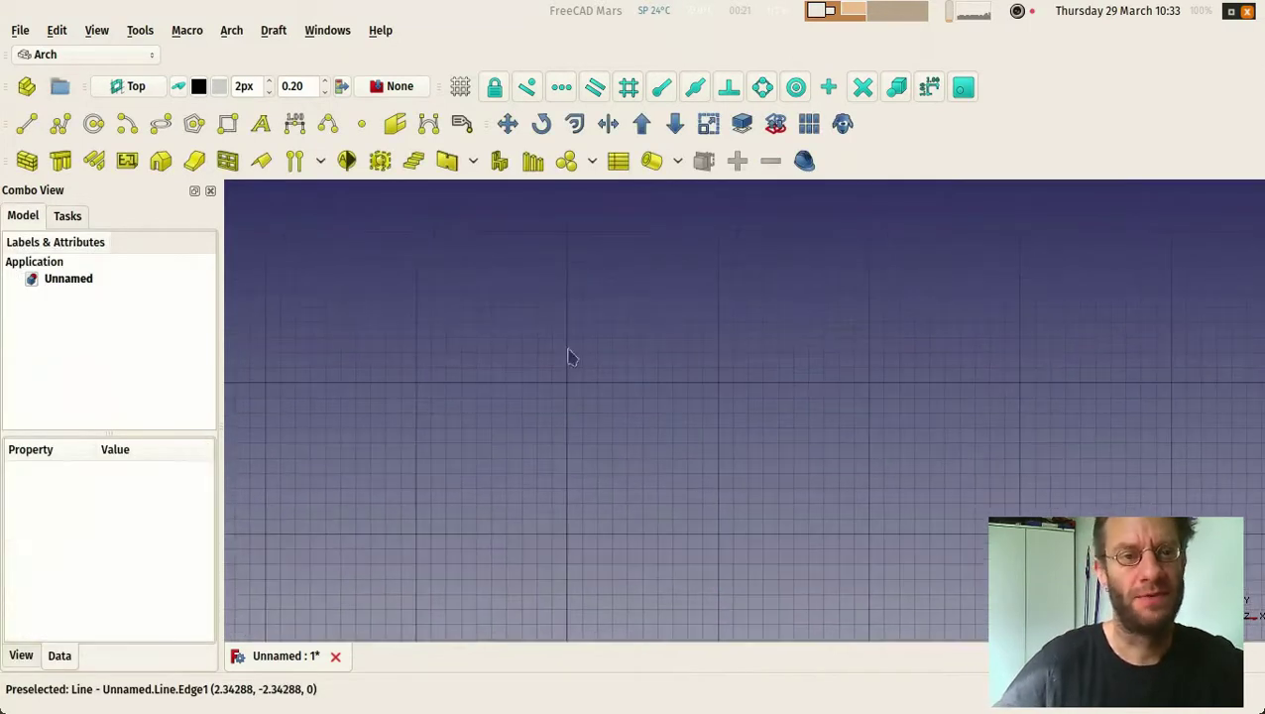
Step: Switch the working plane to XY (top), then XZ (front), and orbit to see the grid
left_click(127, 86)
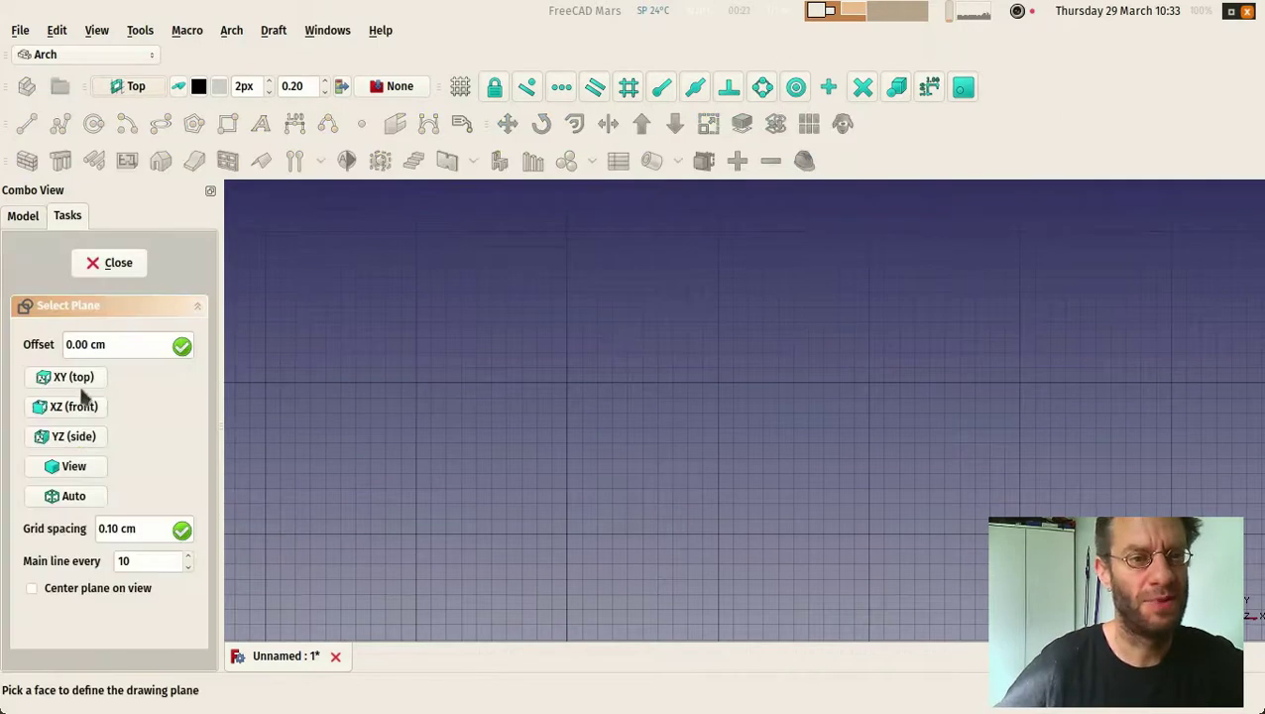
left_click(75, 379)
left_click(117, 89)
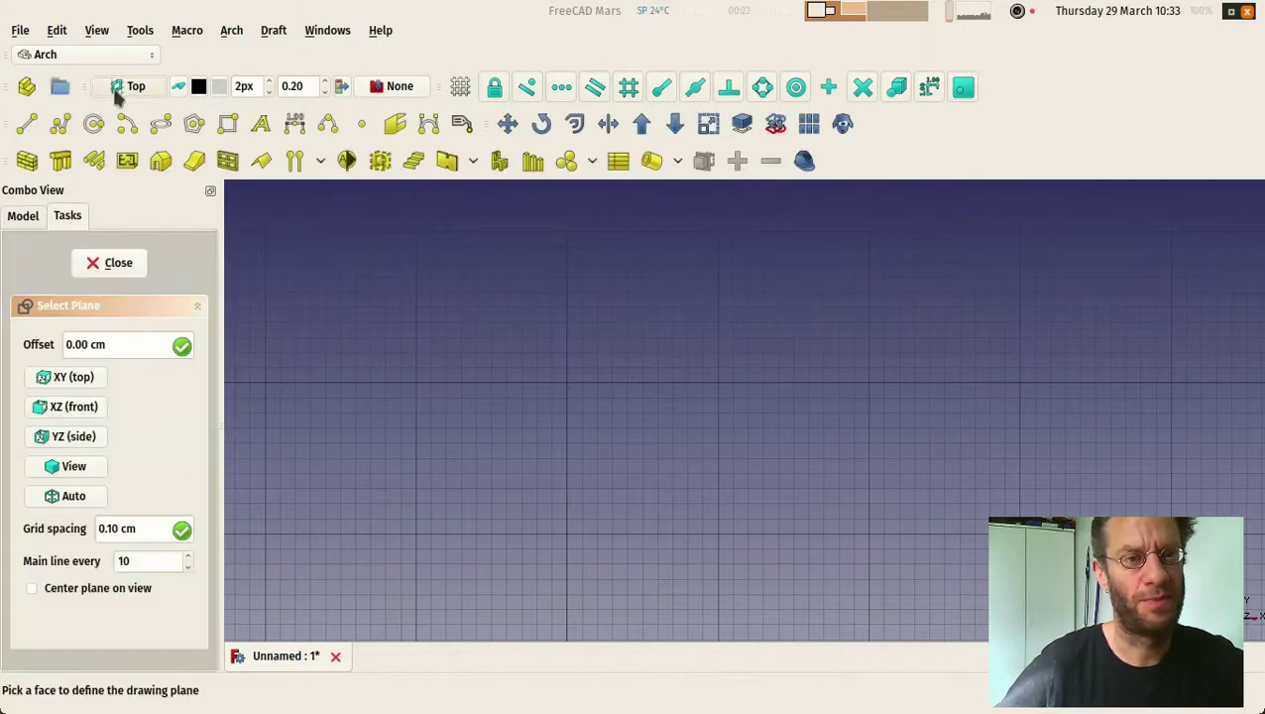
left_click(93, 417)
middle_click_drag(535, 452, 436, 327)
Step: Switch the working plane to YZ (side), then to Auto, and orbit around the grid
left_click(134, 88)
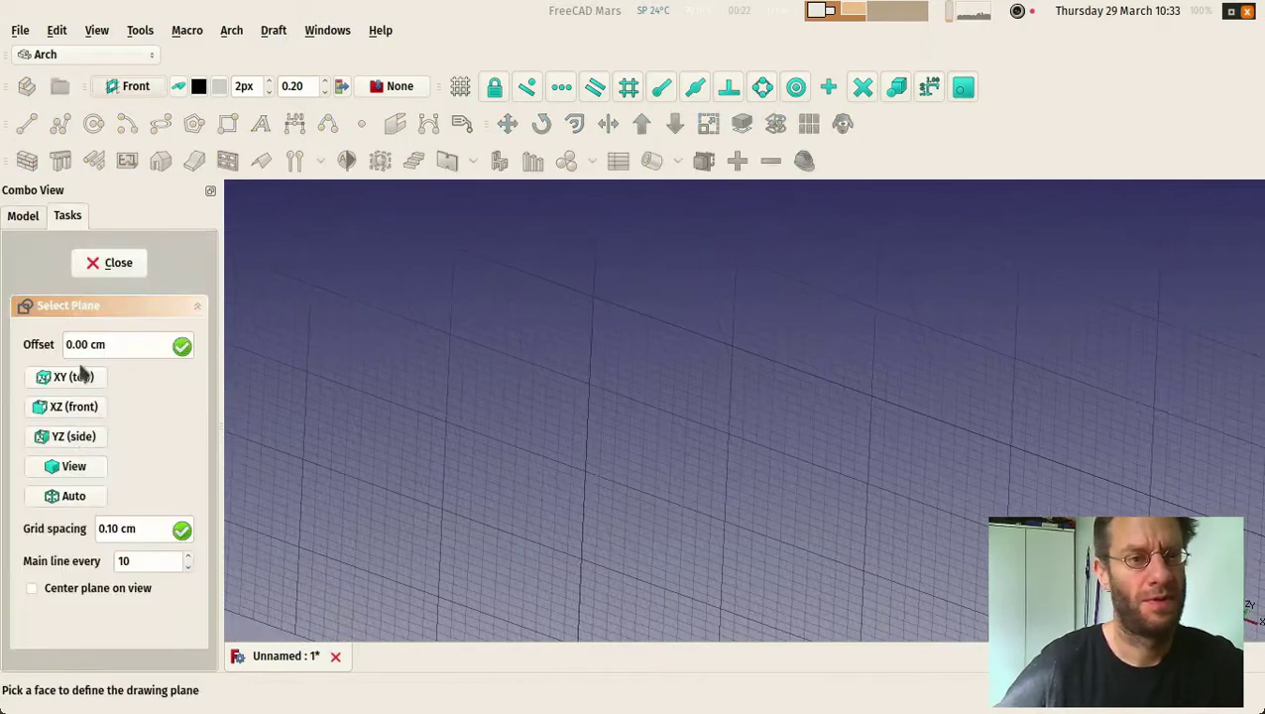
left_click(83, 437)
left_click(148, 85)
left_click(72, 498)
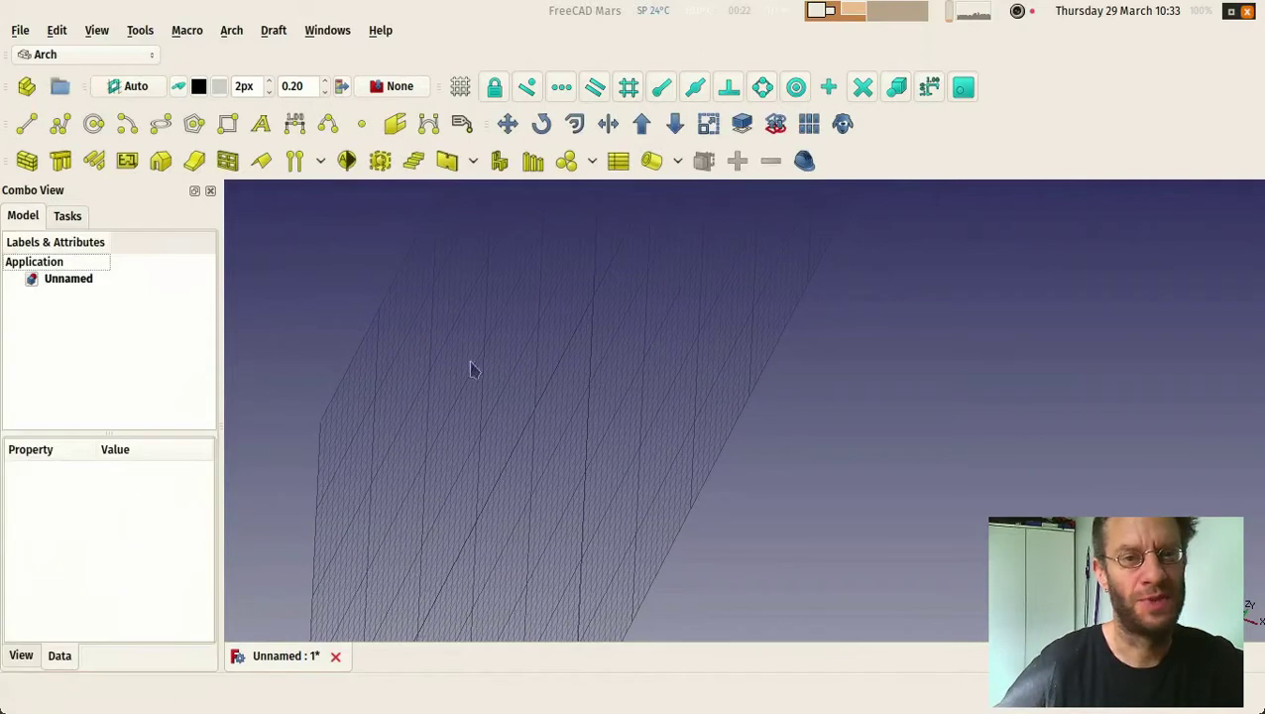
middle_click_drag(420, 335, 509, 364)
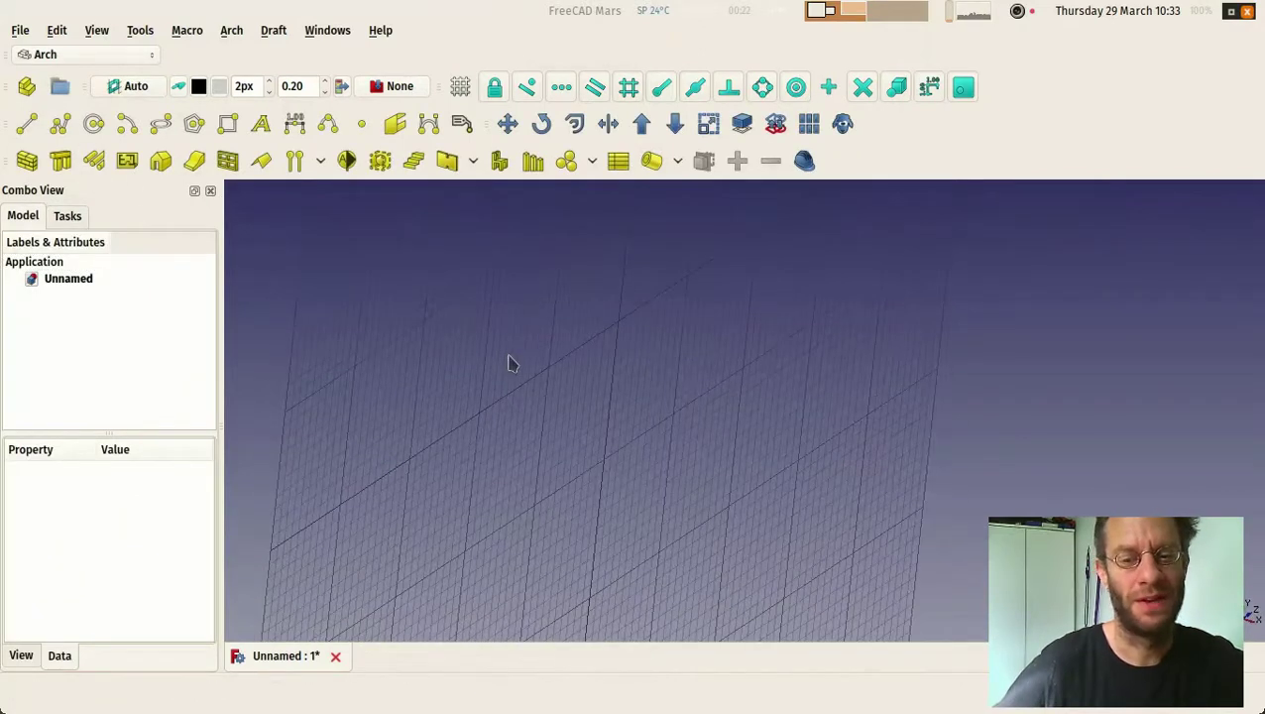
Step: Draw a diagonal Draft Line between two points on the working plane
left_click(27, 124)
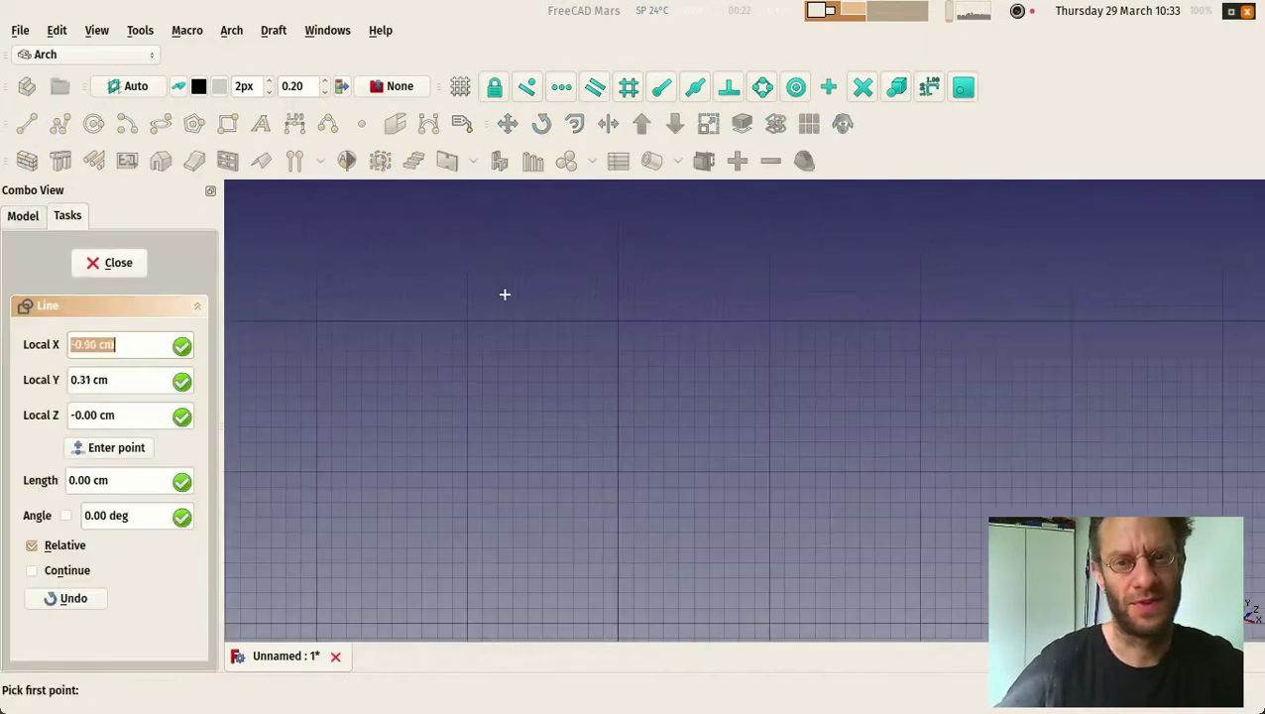
left_click(559, 336)
left_click(691, 430)
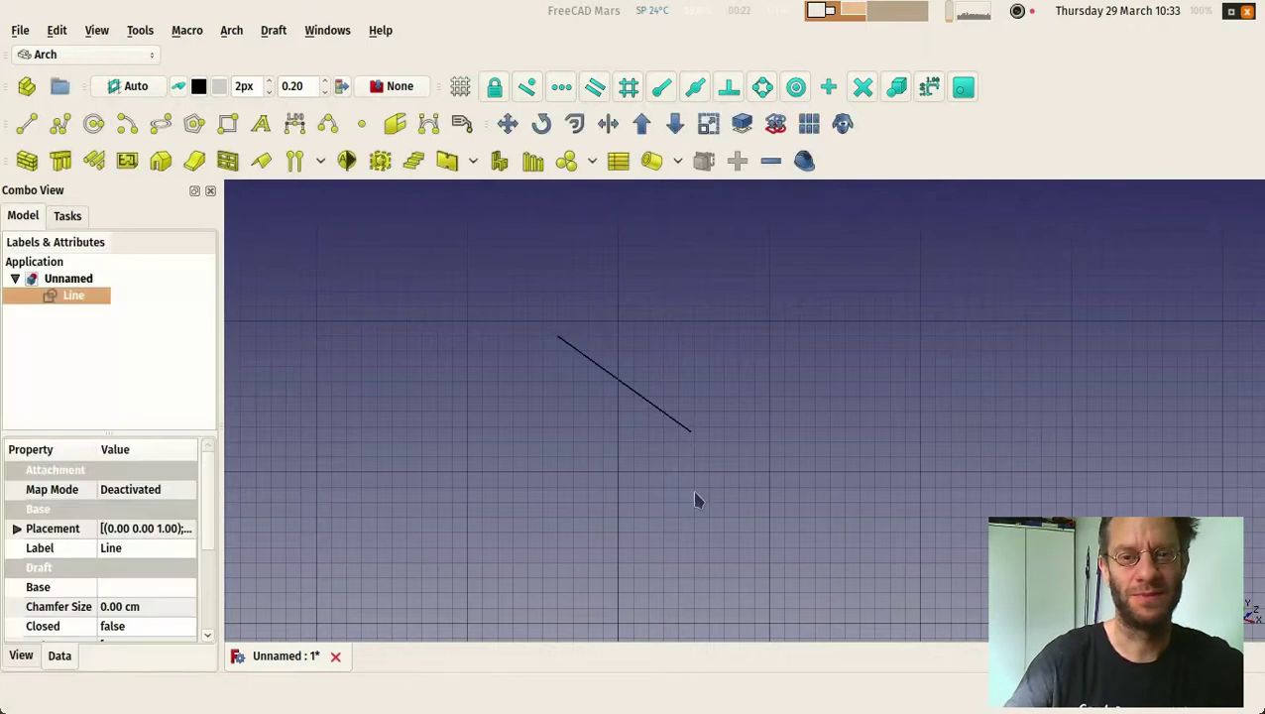
Step: Switch to the Top standard view, then start another line with L, I and cancel it
left_click(99, 33)
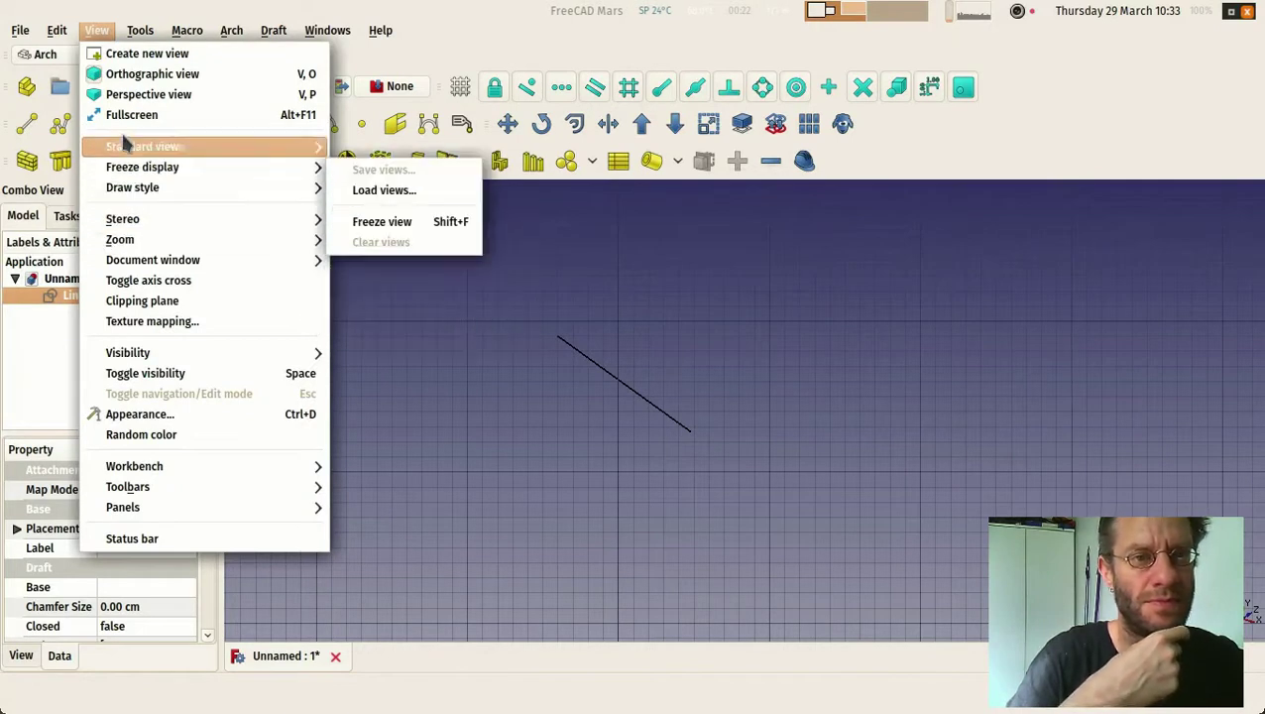
mouse_move(124, 144)
left_click(388, 246)
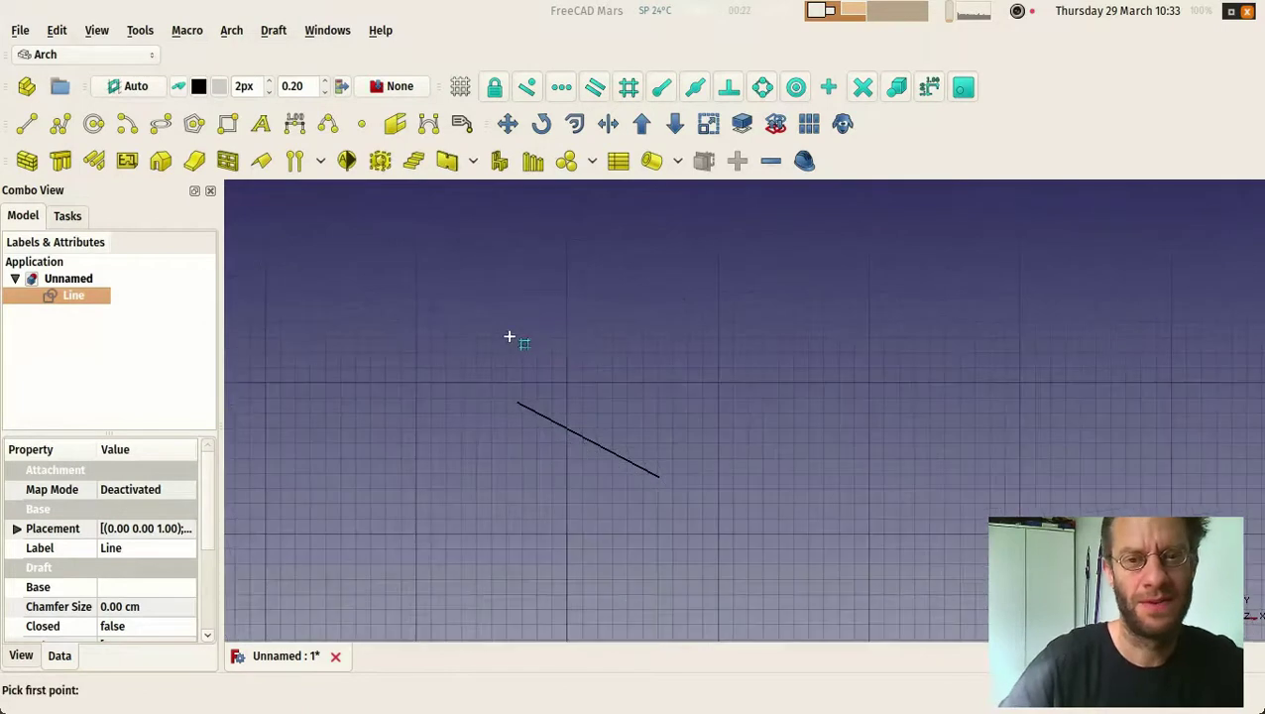
key("l")
key("i")
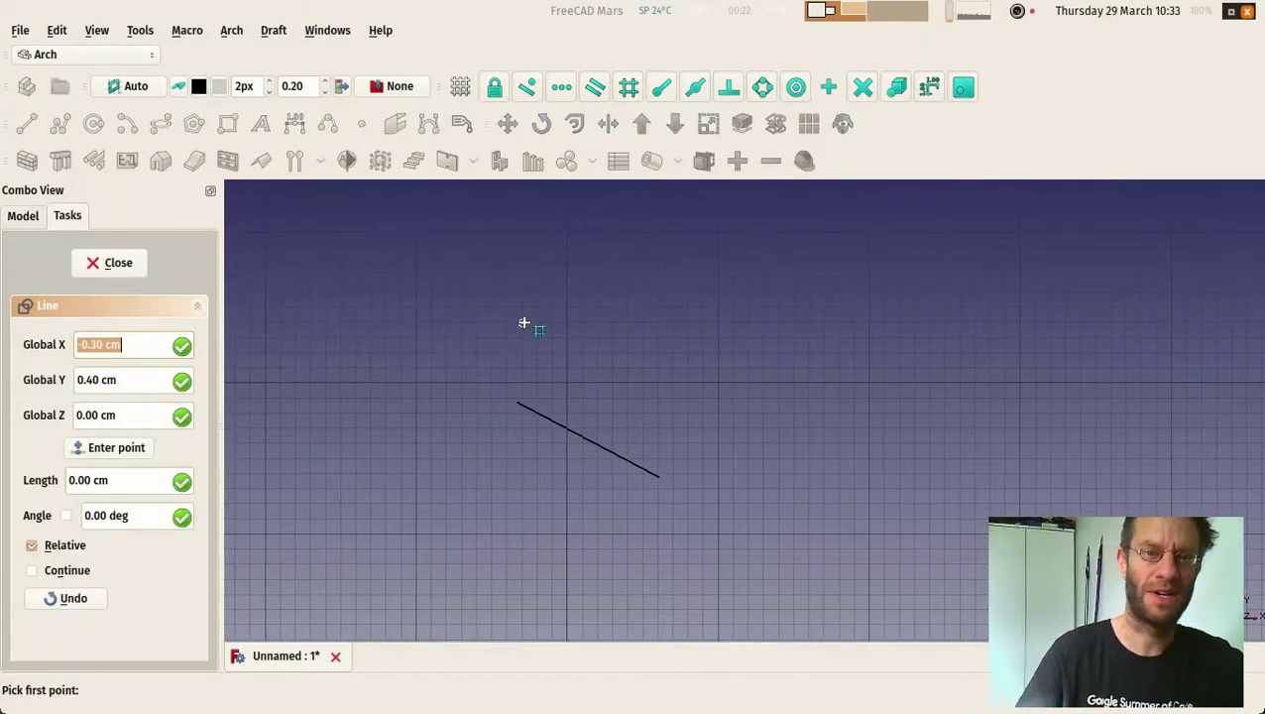
key("Escape")
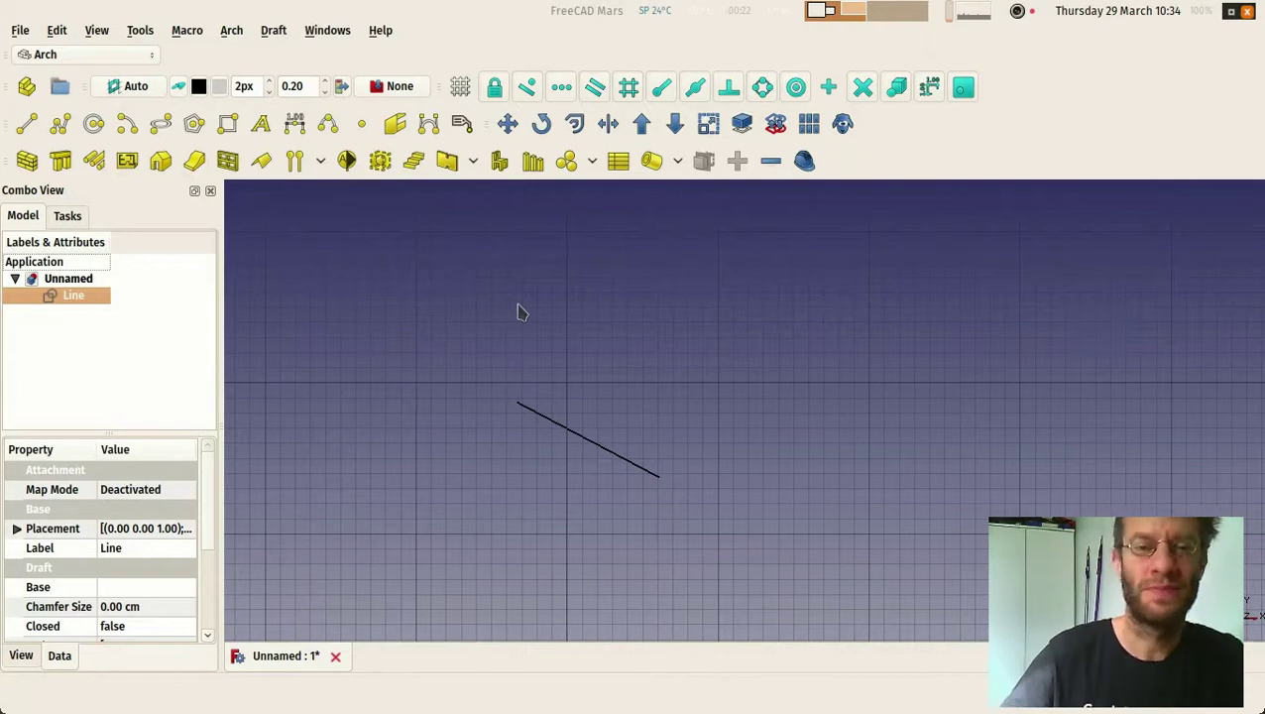
Step: Set the working plane to XY (top) and orbit to an angled view
left_click(128, 87)
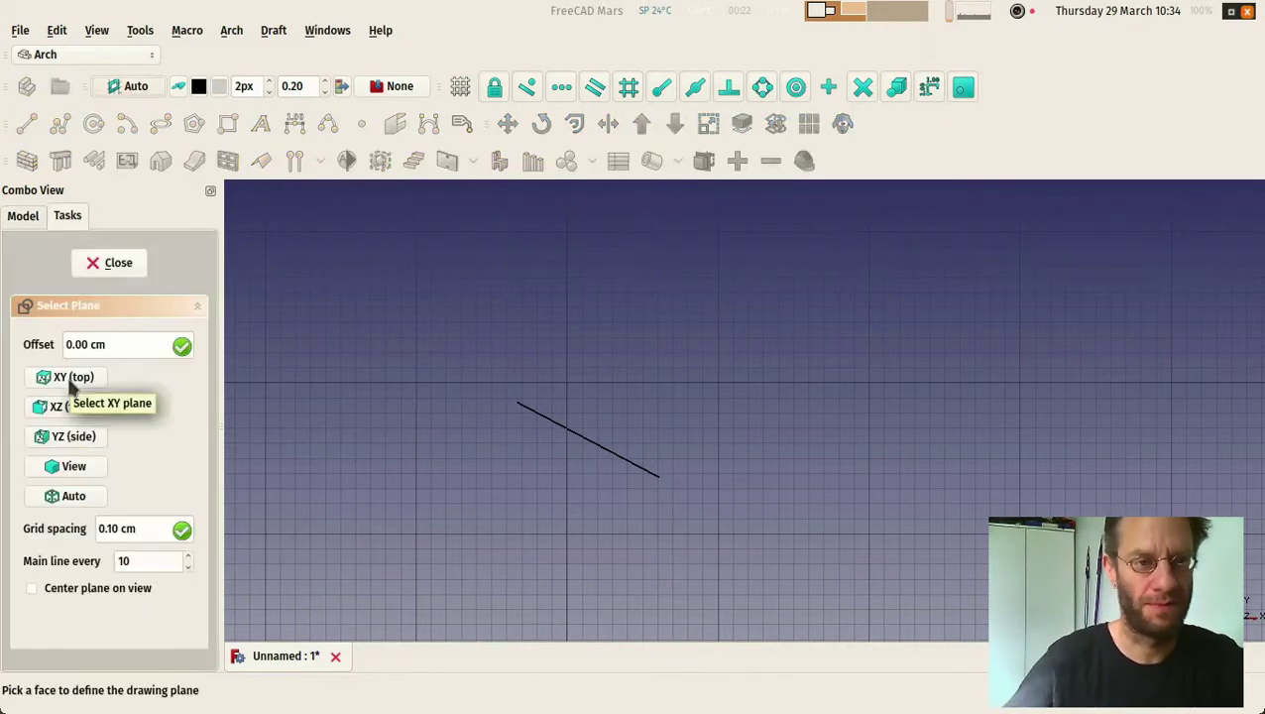
left_click(69, 378)
middle_click_drag(502, 460, 440, 435)
Step: Draw a second Draft Line, Line001, on the top plane and orbit to see both lines
left_click(27, 124)
left_click(513, 375)
left_click(597, 459)
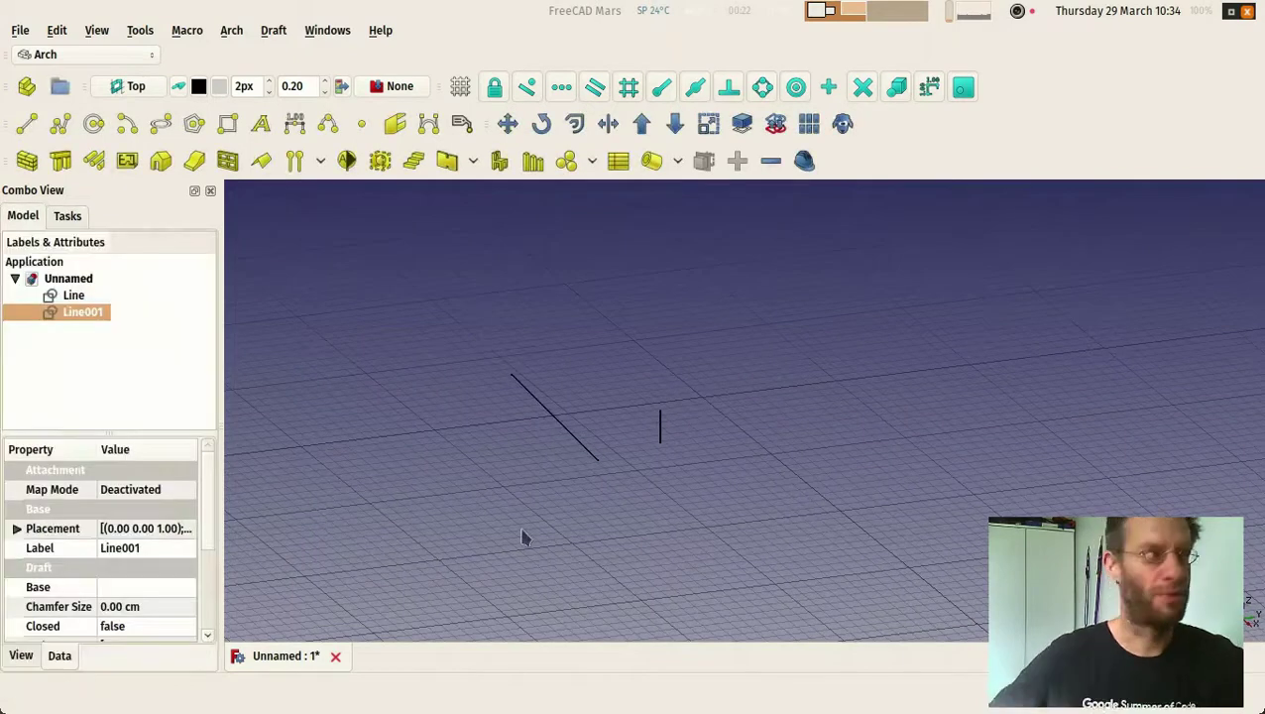
middle_click_drag(499, 500, 573, 403)
Step: Delete the first test line and Line001, leaving the document empty
left_click(613, 446)
key("Delete")
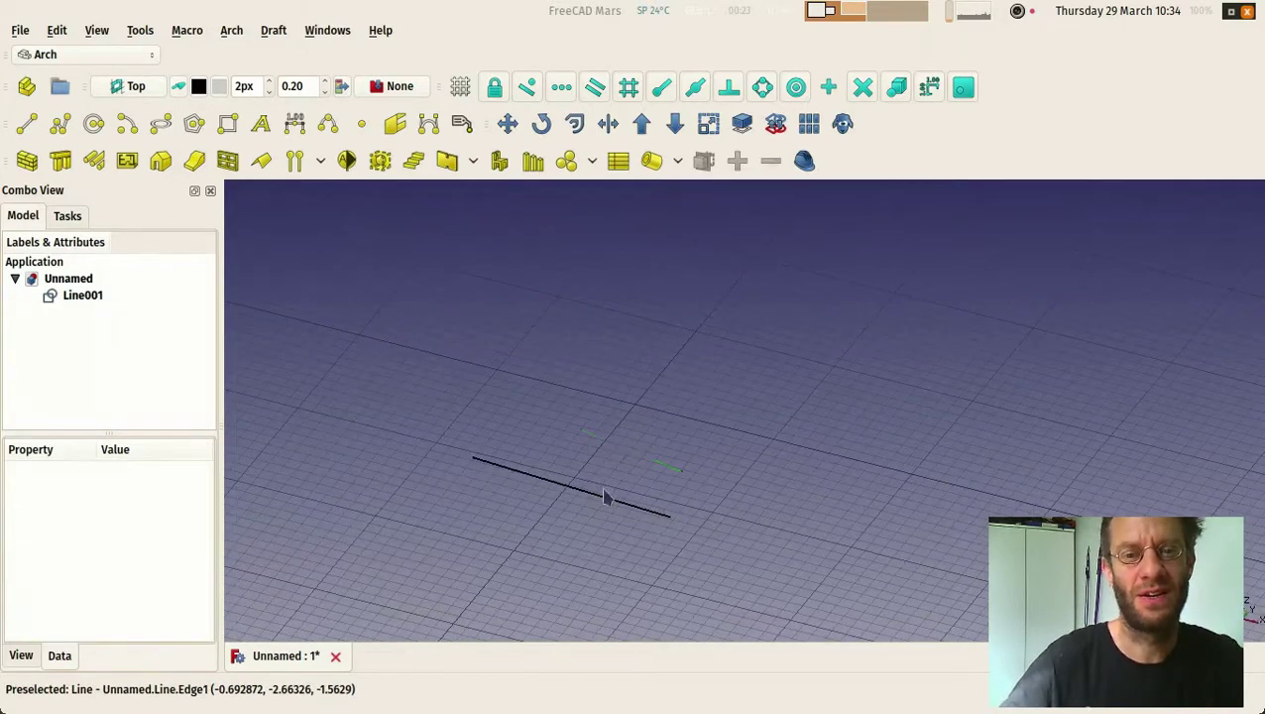
left_click(596, 493)
key("Delete")
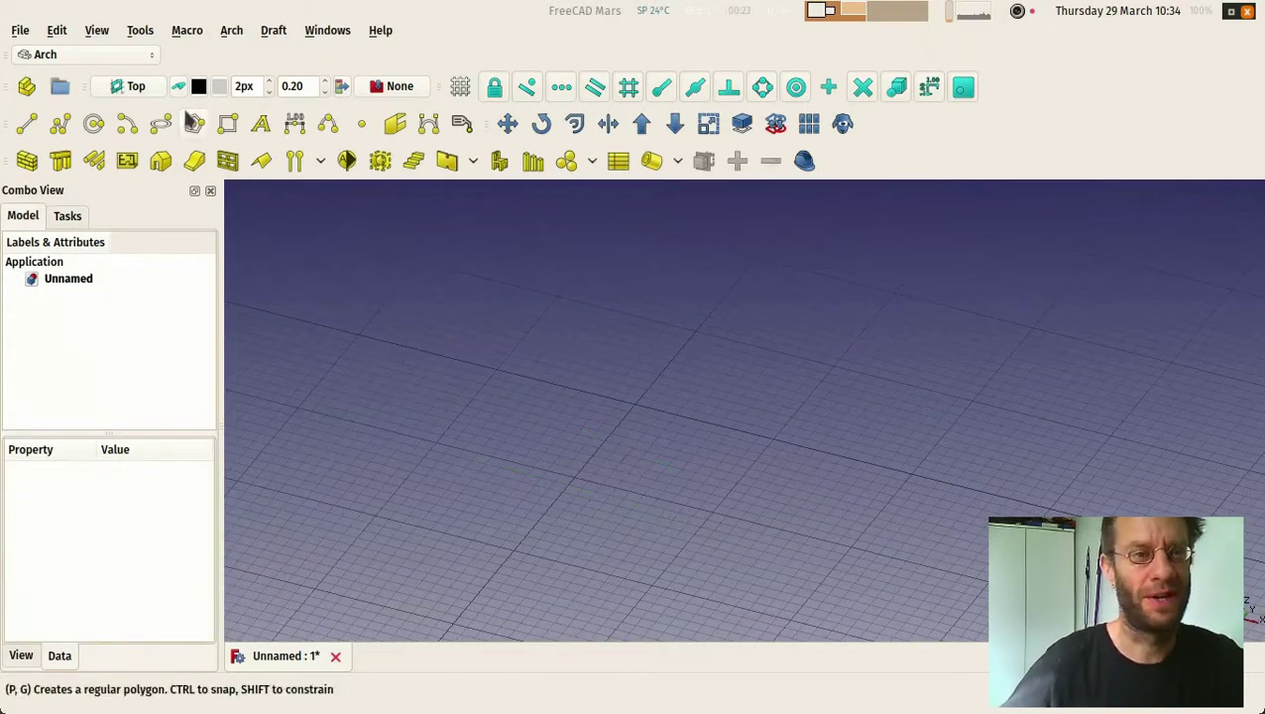
Step: Check the working plane grid: 0.10 cm spacing with a main line every 10
left_click(136, 88)
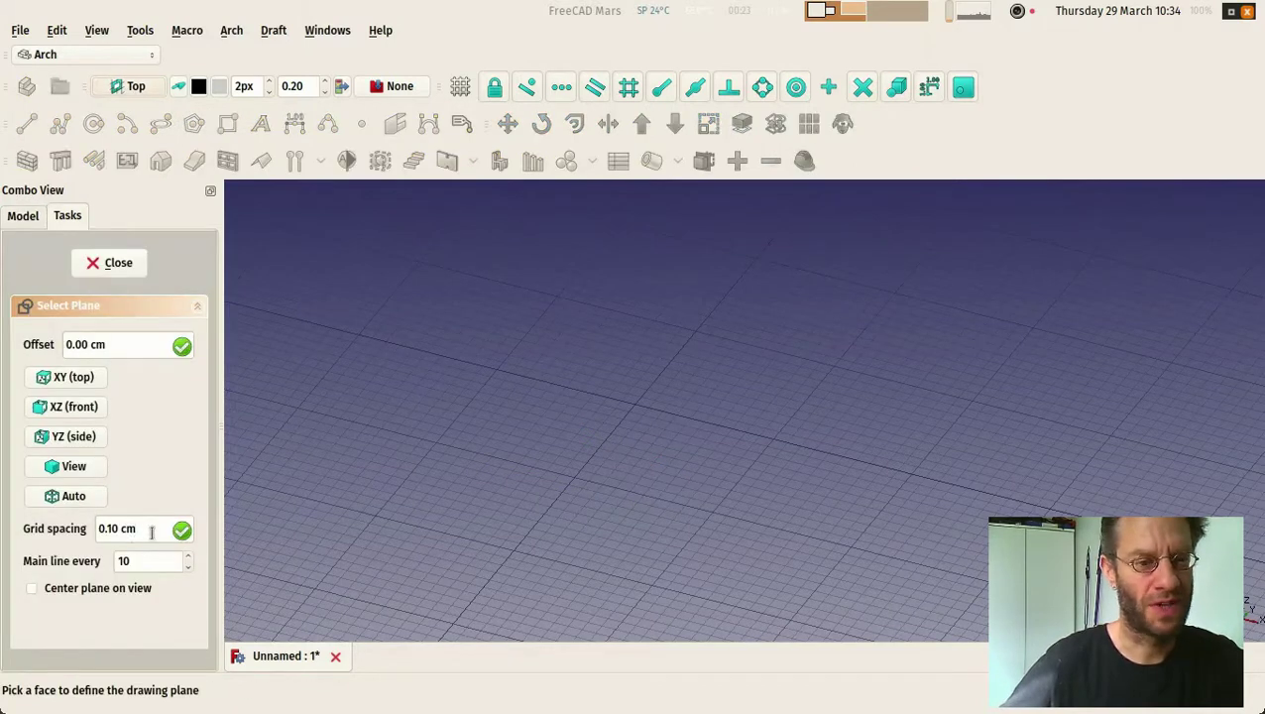
left_click_drag(143, 530, 15, 526)
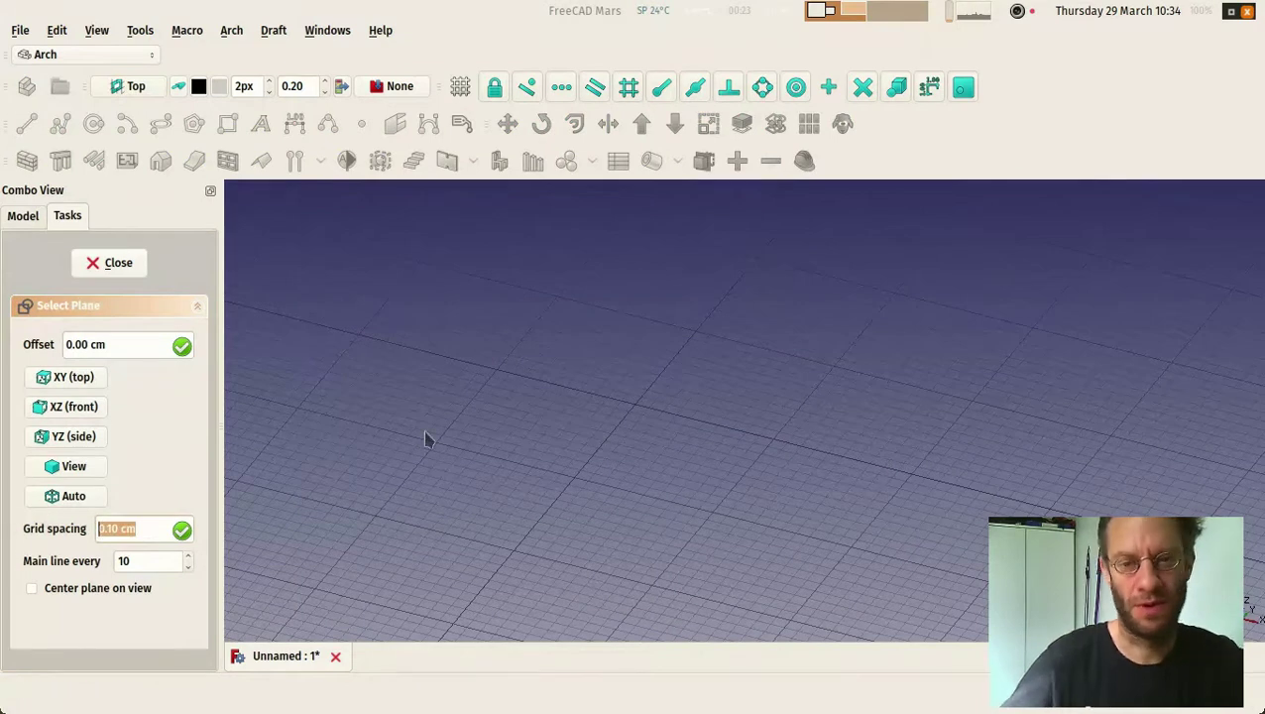
left_click_drag(155, 561, 91, 562)
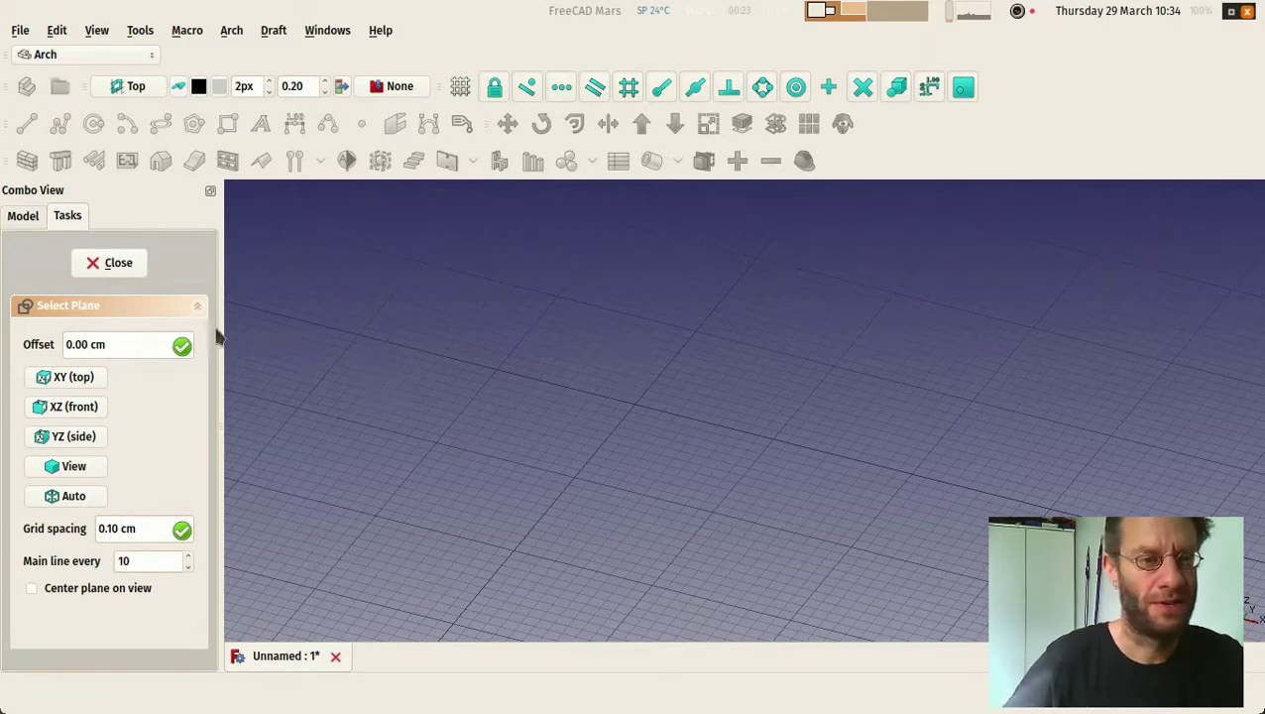
left_click(117, 264)
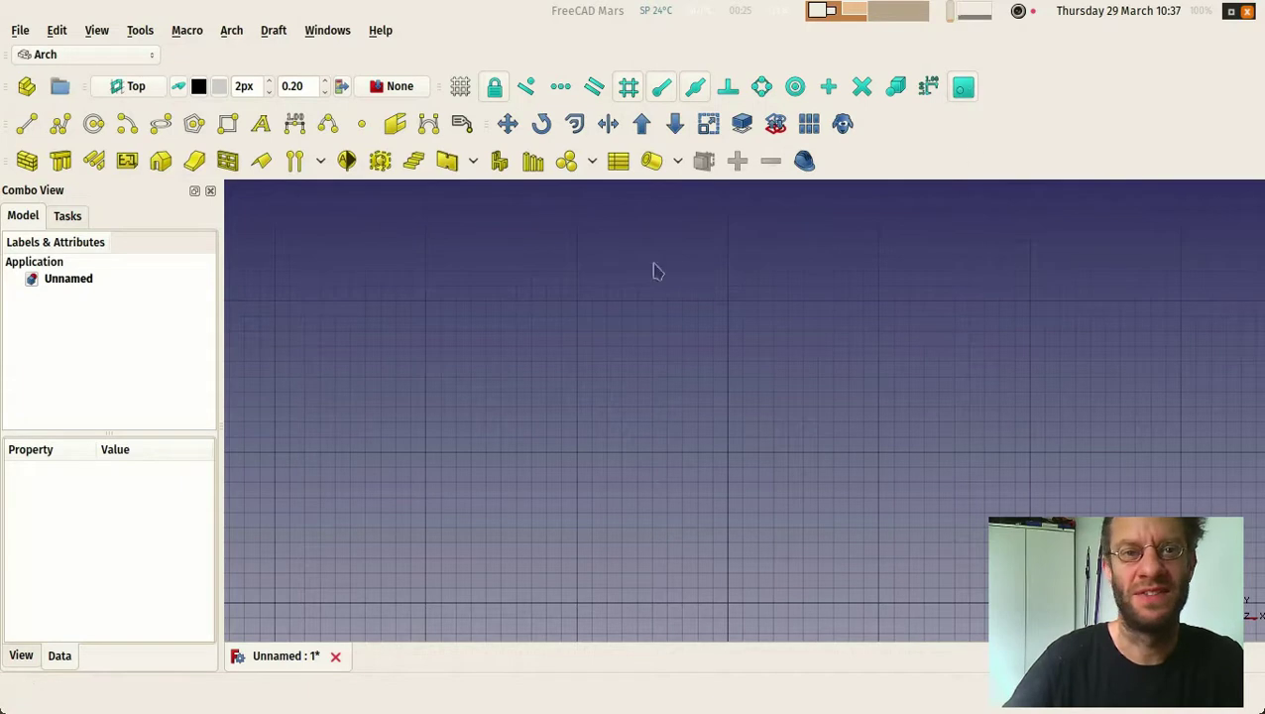
Step: Draw a diagonal Draft Line across the top-view grid and deselect it
left_click(26, 123)
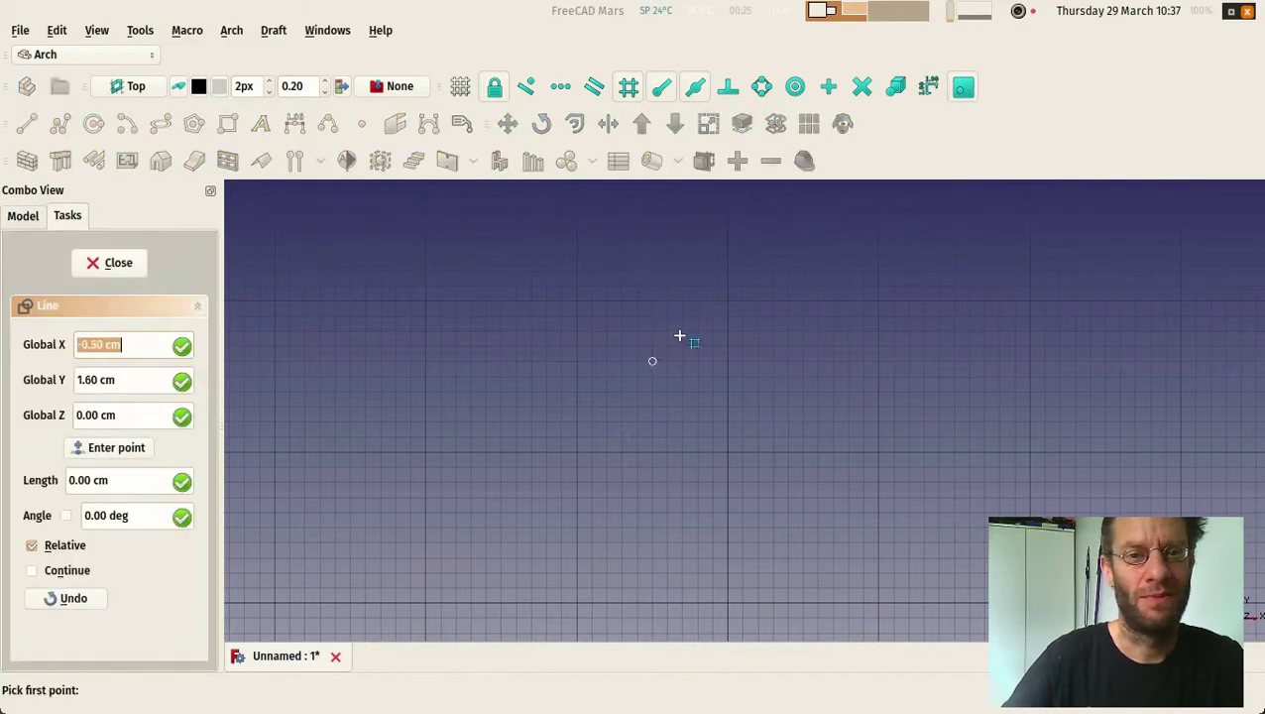
left_click(651, 287)
left_click(893, 389)
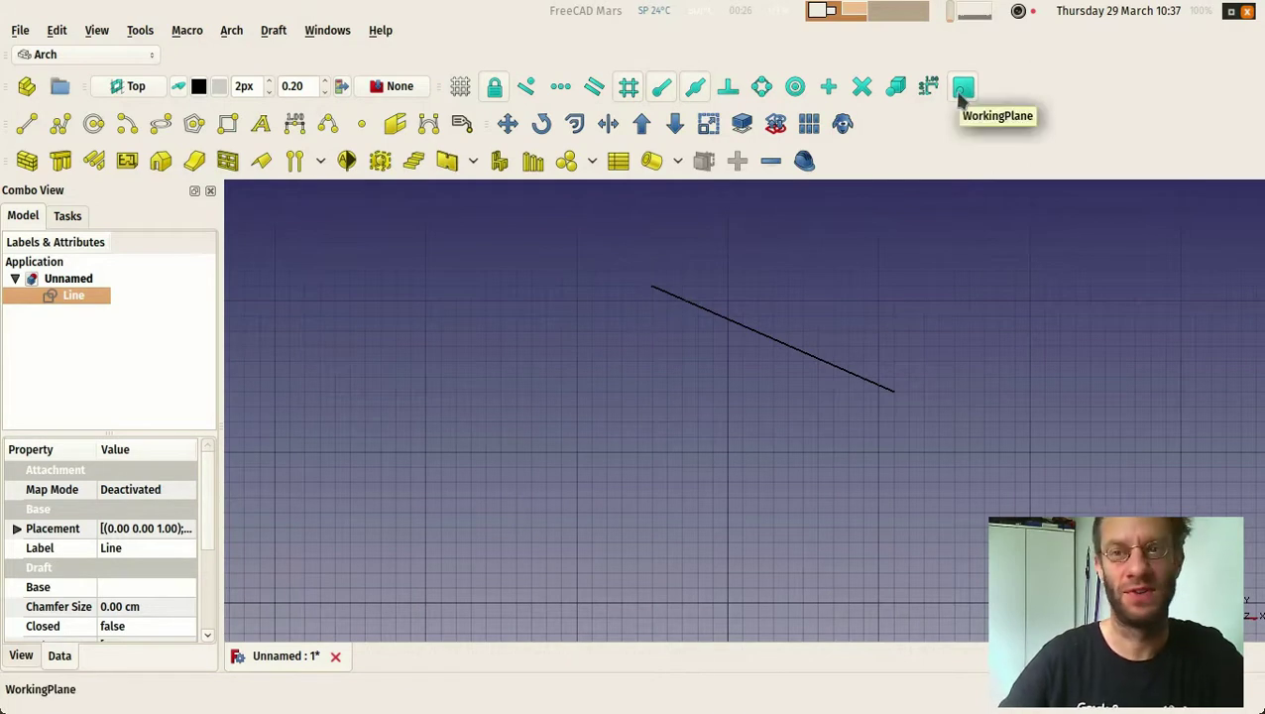
left_click(1051, 285)
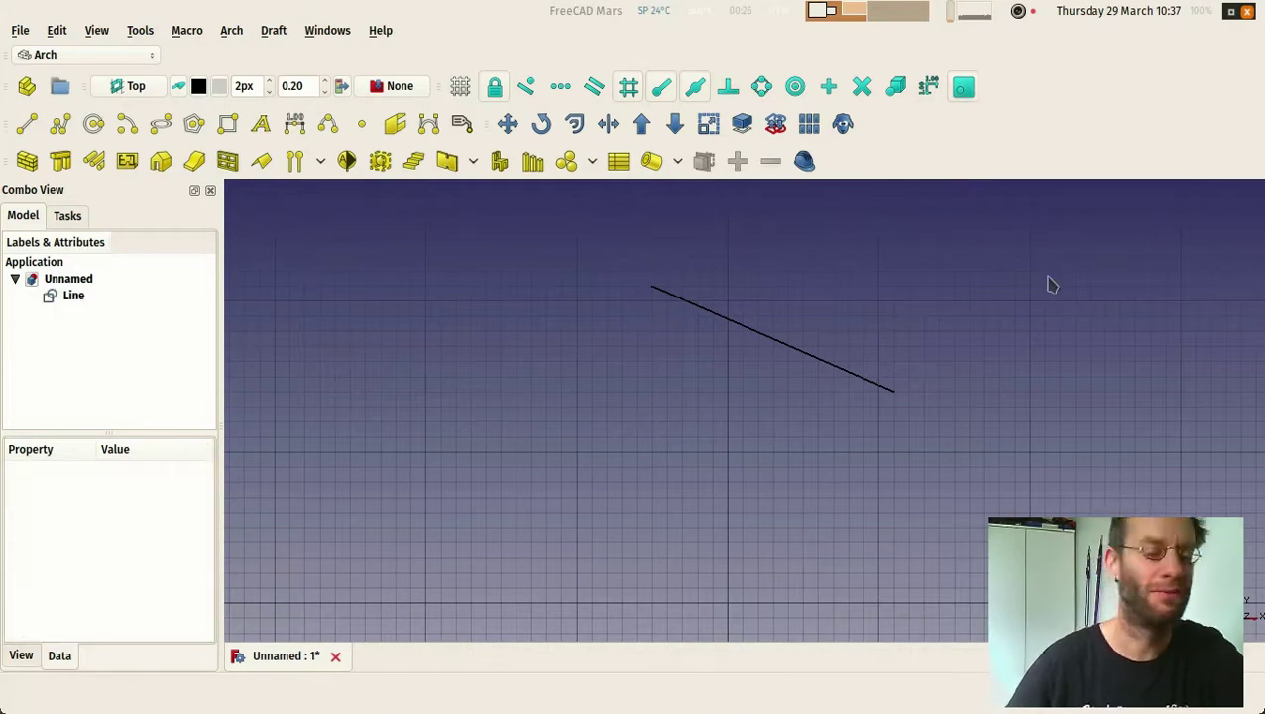